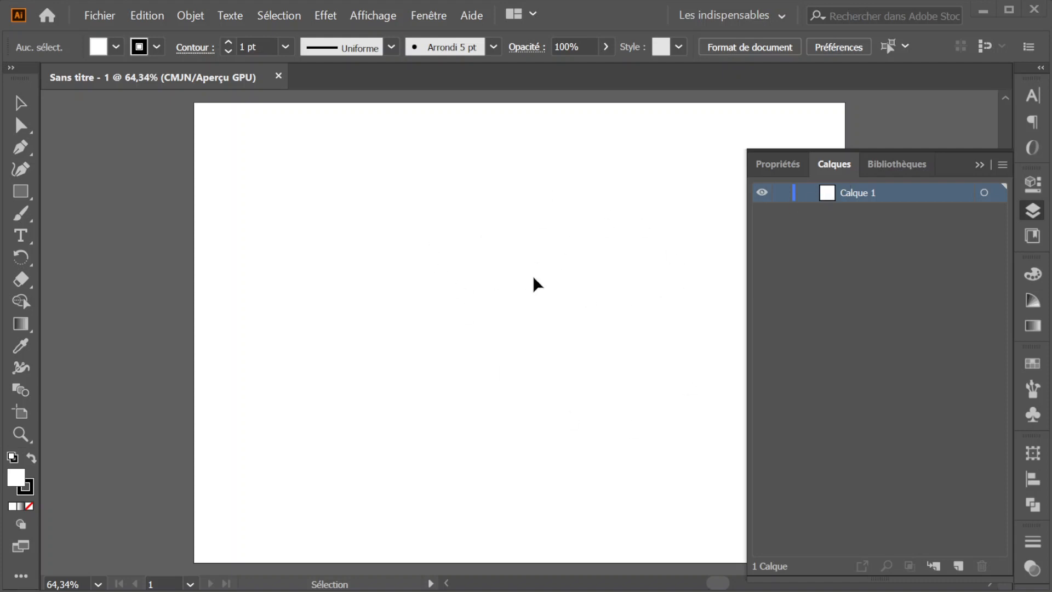
- Paste the copied Batman logo image onto the artboard and enlarge it proportionally around its centre
key("a")
key("ctrl+v")
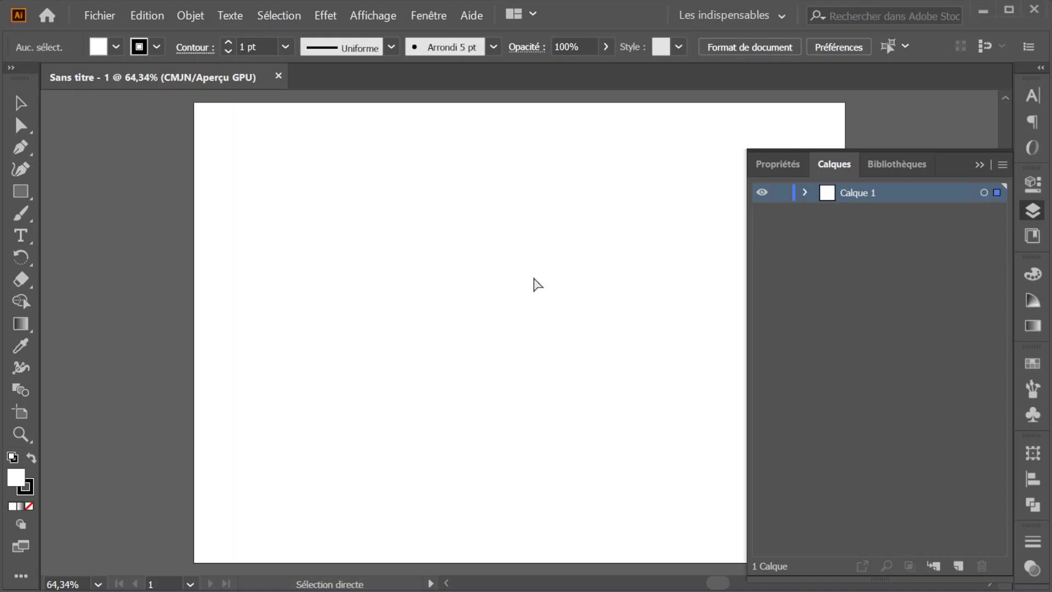
key("v")
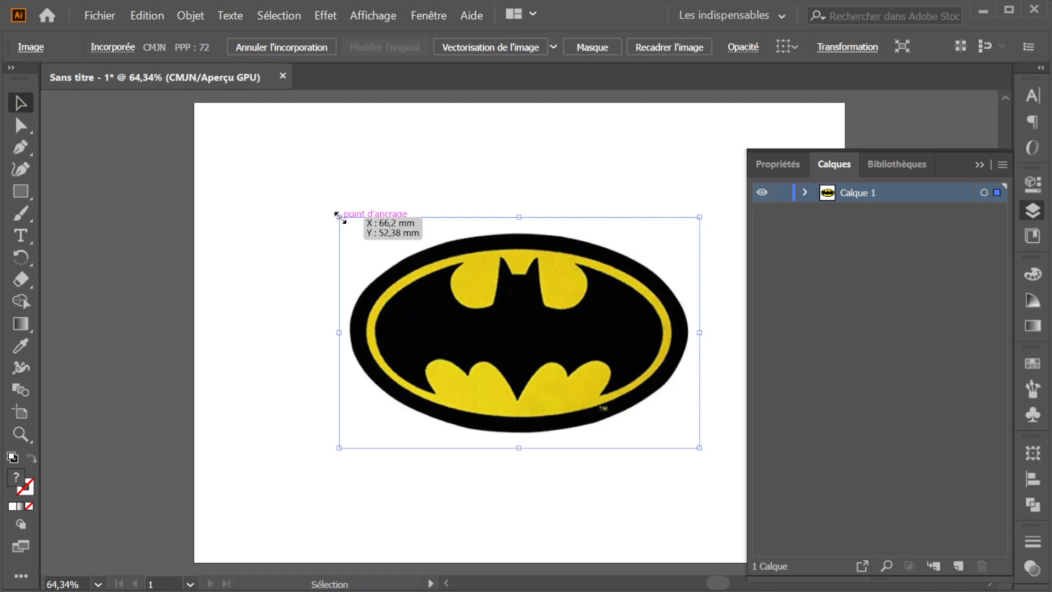
left_click_drag(339, 217, 282, 160)
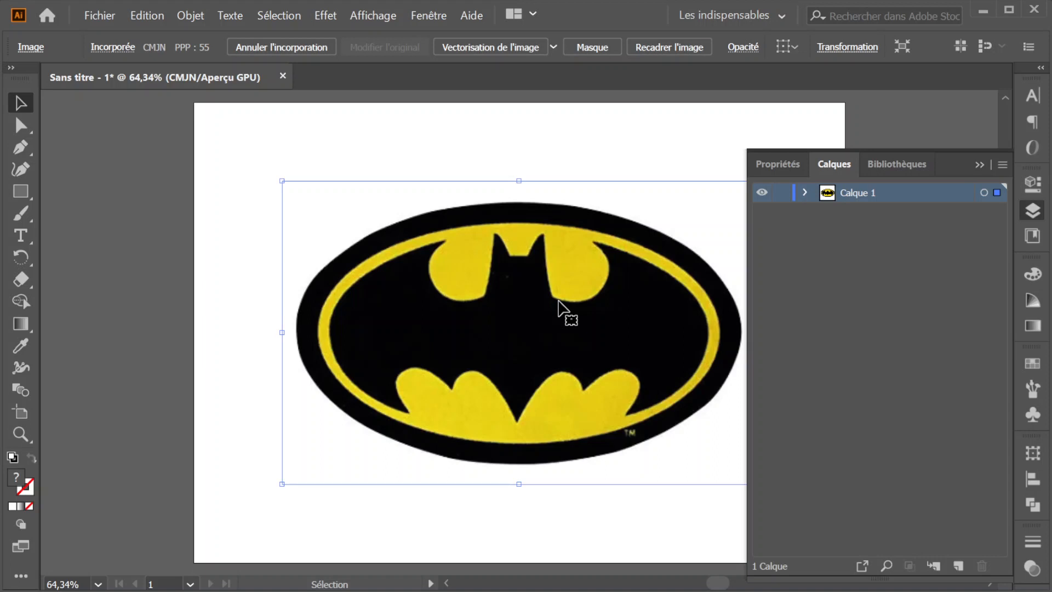
- Show the rulers and place a vertical guide through the centre of the logo
key("ctrl+r")
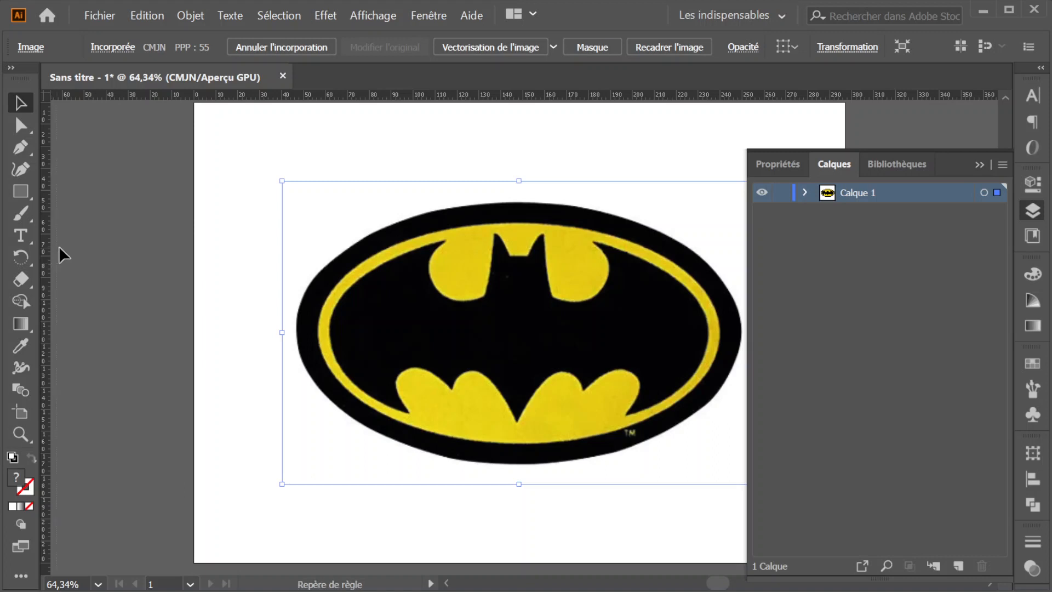
left_click_drag(58, 245, 518, 277)
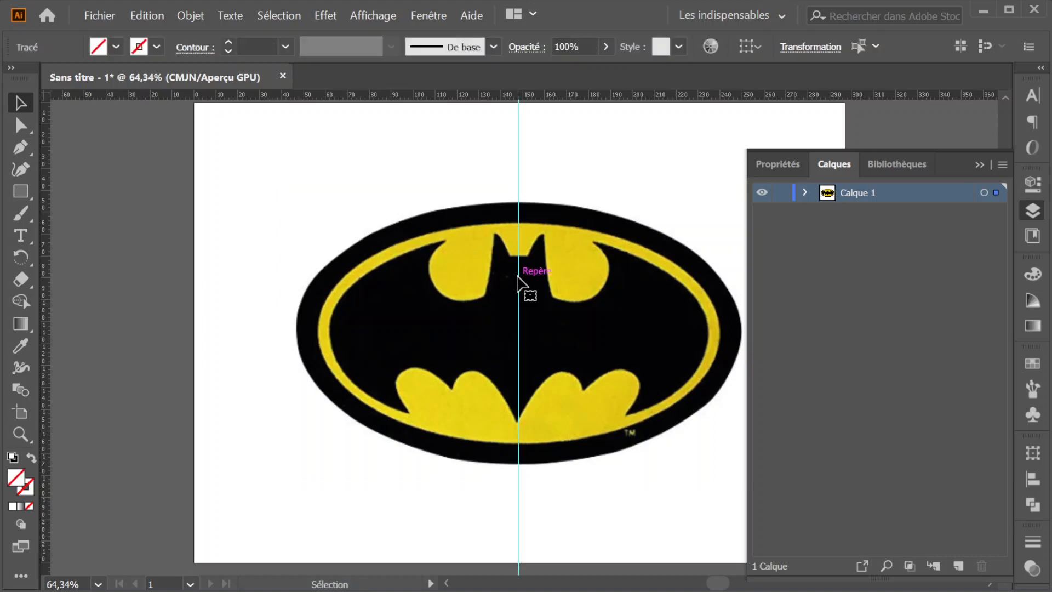
left_click(522, 190)
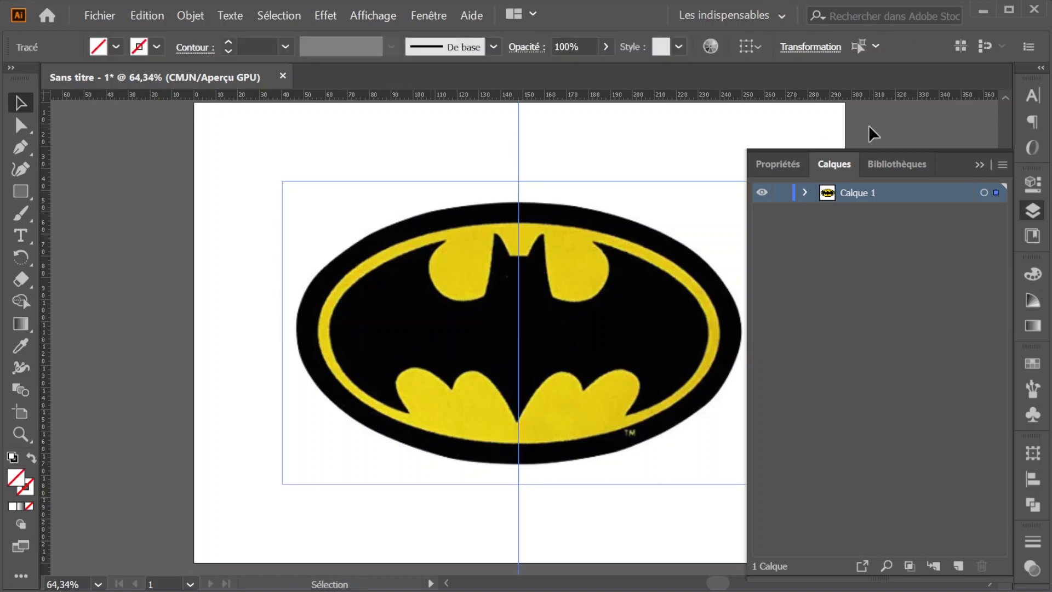
- Lock the layer Calque 1 and dim its images to 50%
left_click(805, 192)
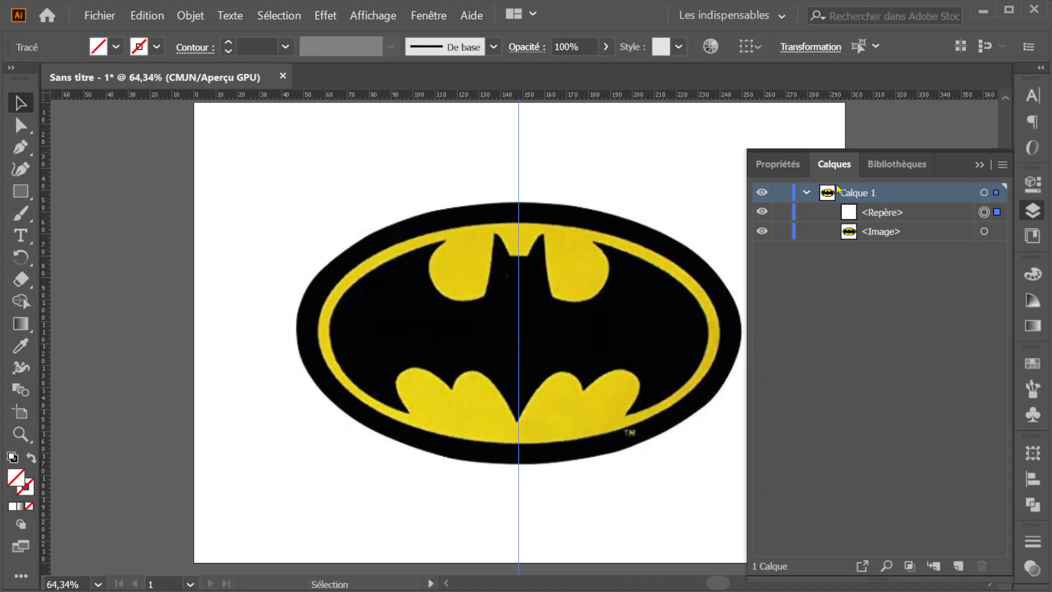
left_click(804, 195)
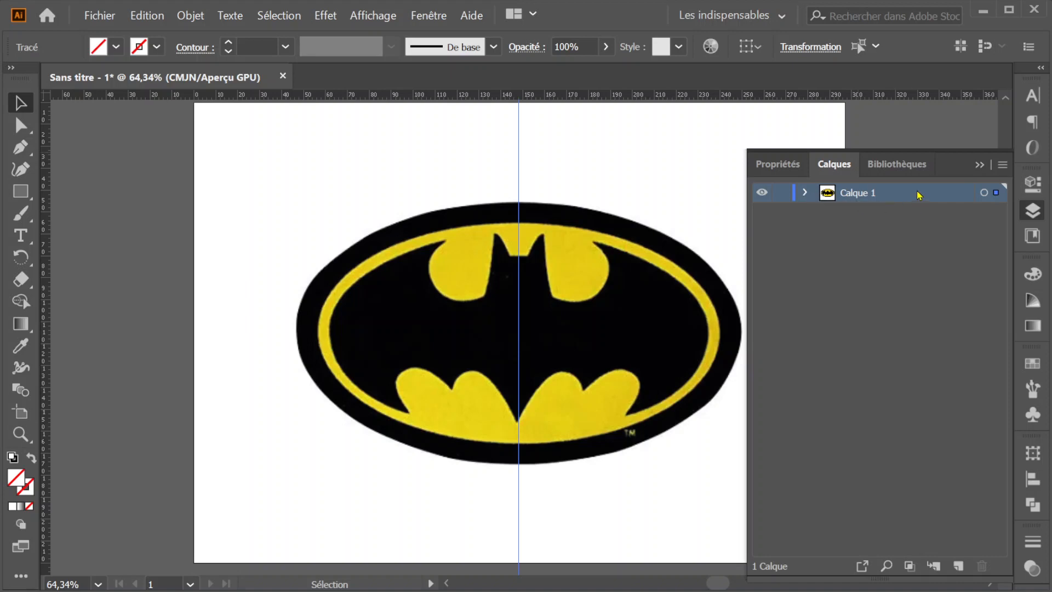
double_click(897, 199)
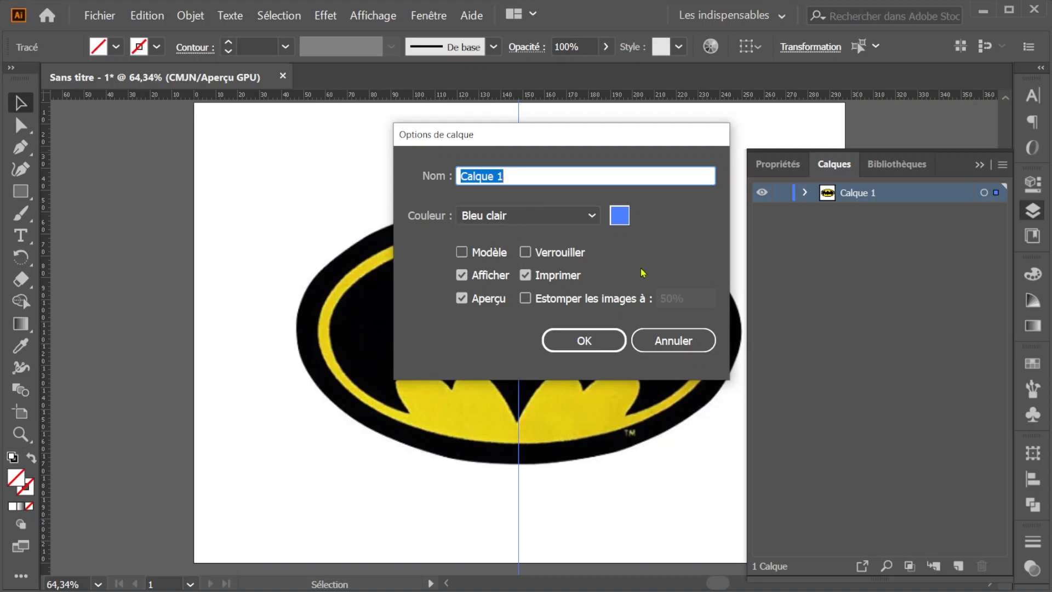
left_click(525, 252)
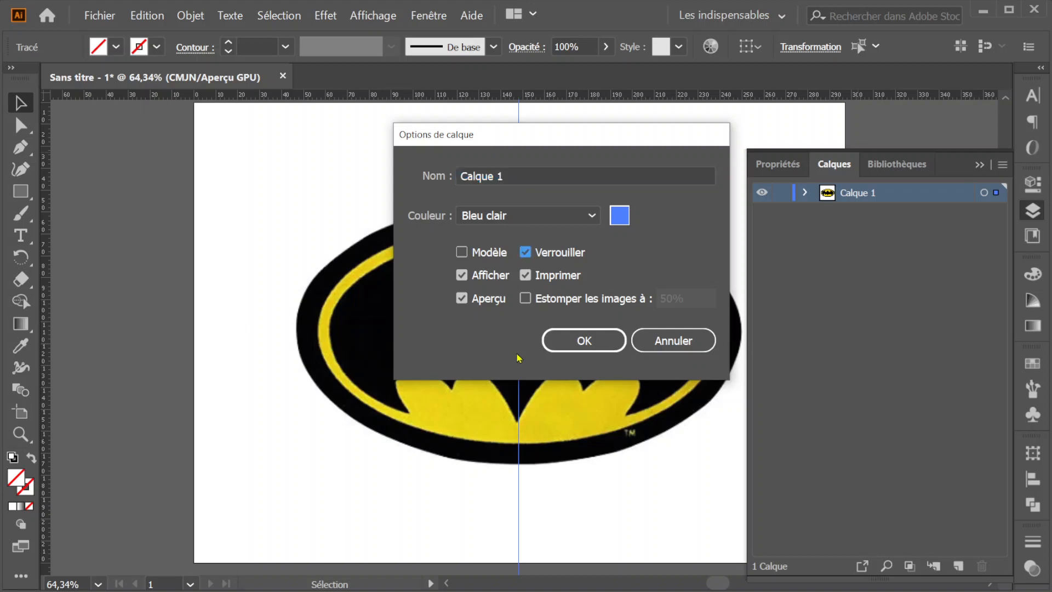
left_click(525, 298)
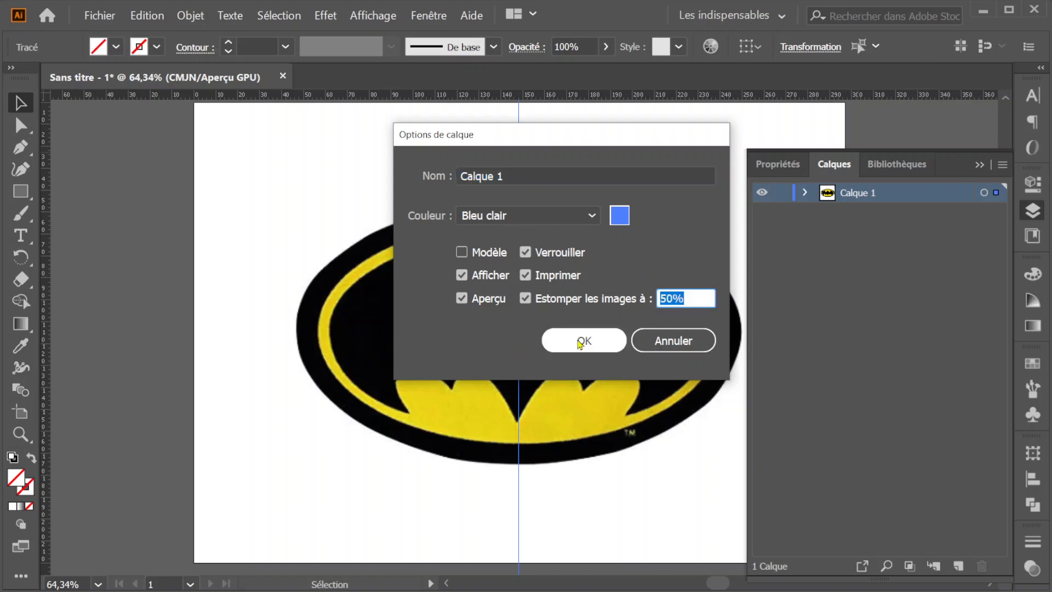
left_click(584, 341)
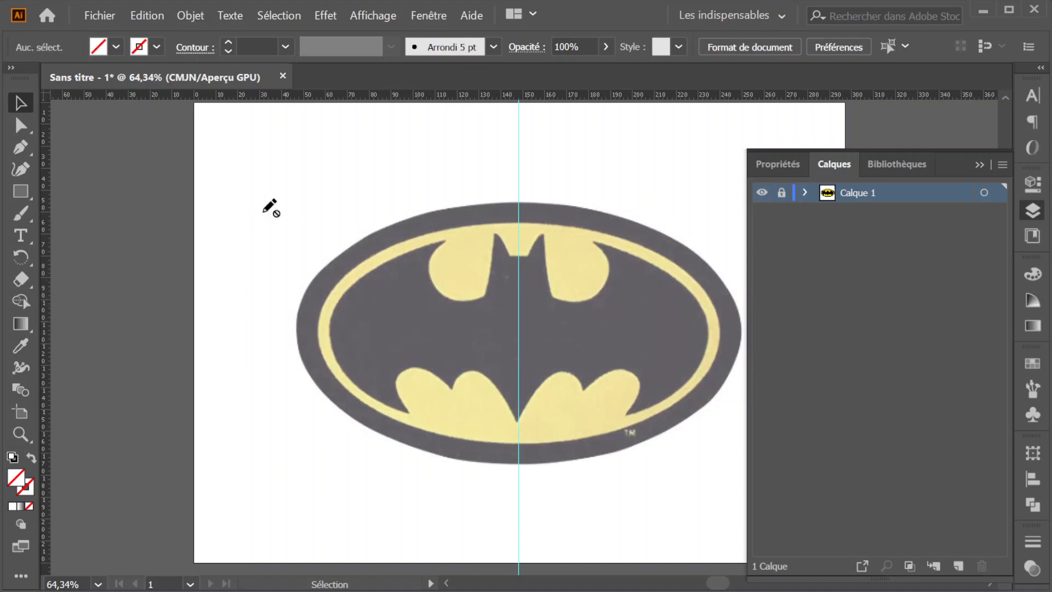
- Add a new layer above the locked logo layer and collapse the layer list
left_click(20, 125)
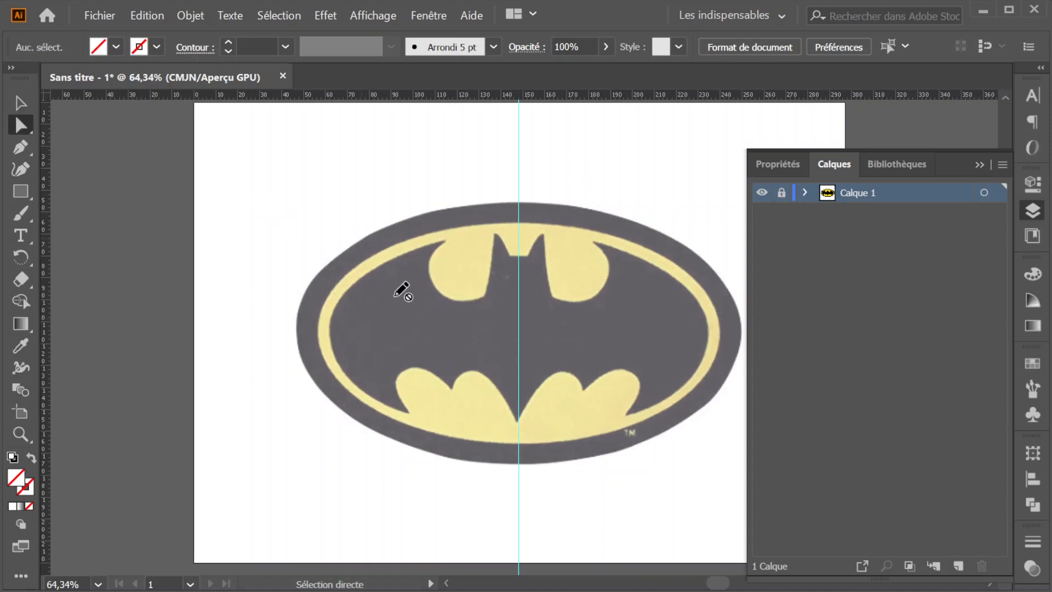
left_click(20, 103)
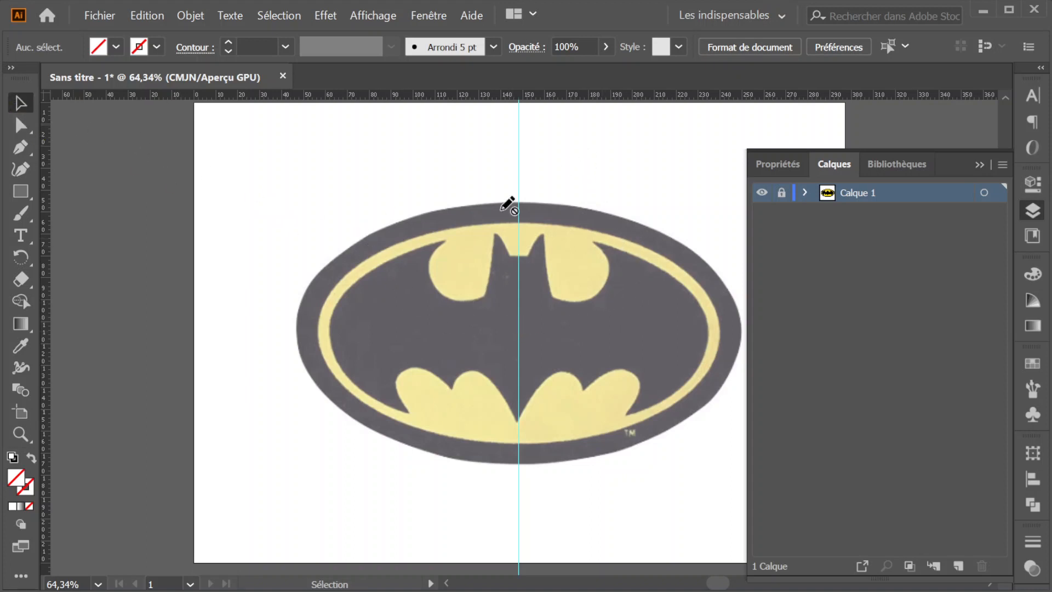
left_click(958, 566)
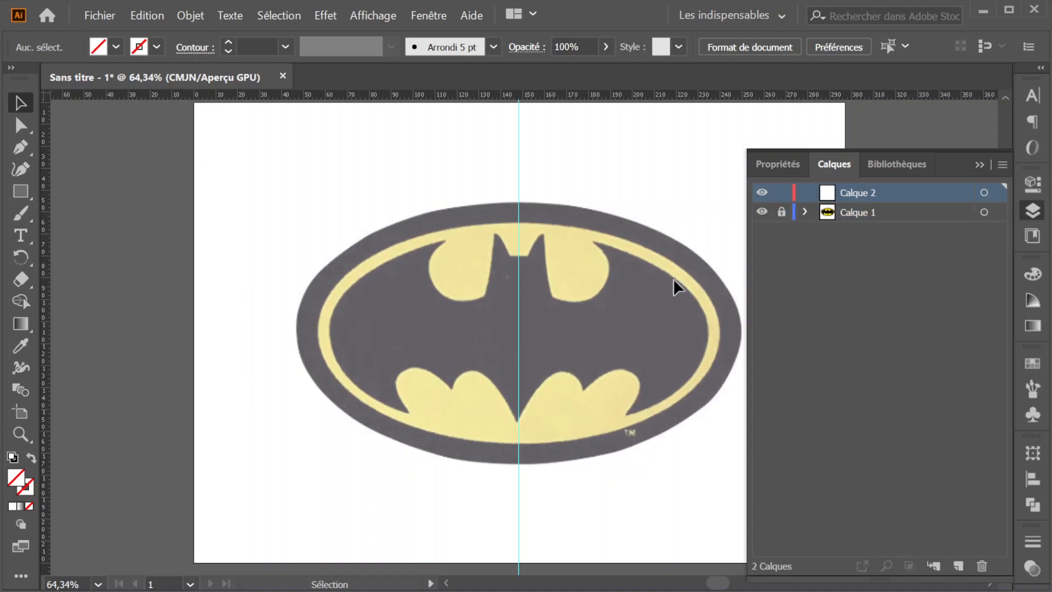
left_click(979, 165)
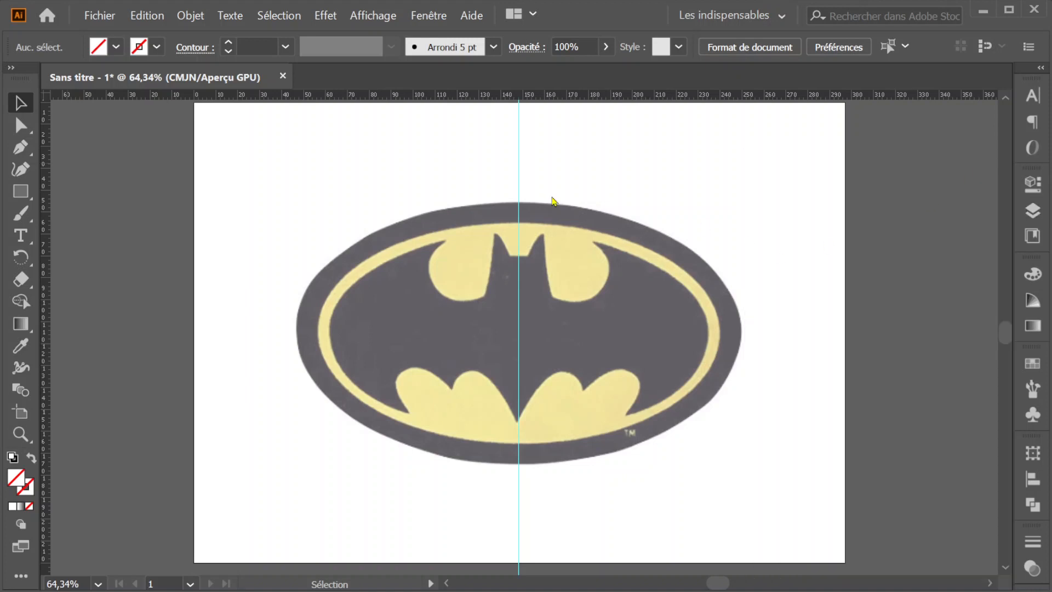
- Draw an ellipse over the logo's outer oval and give it a black 1 pt stroke with no fill
left_click(24, 195)
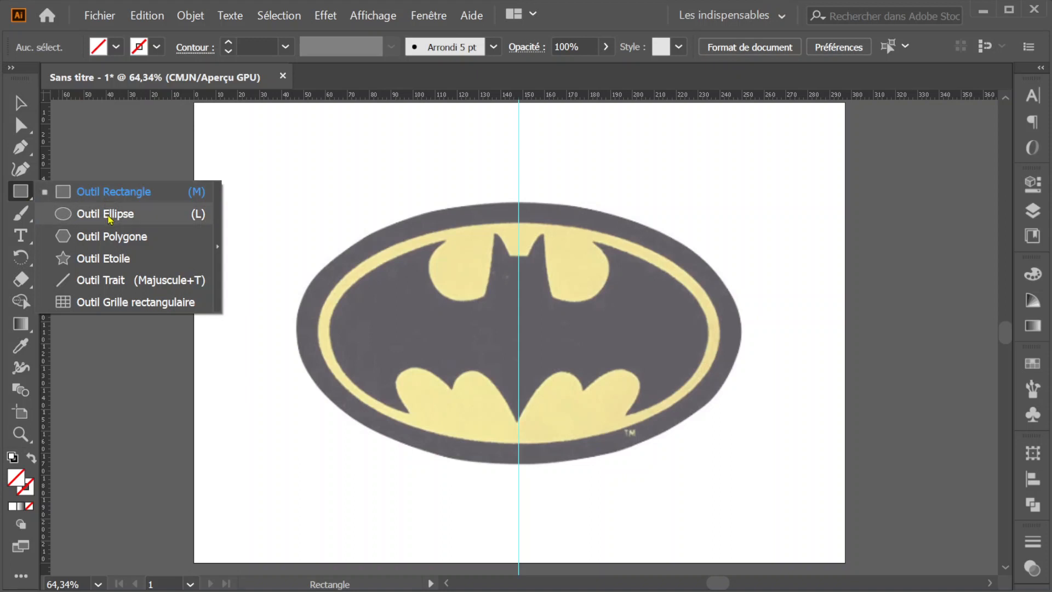
left_click(109, 219)
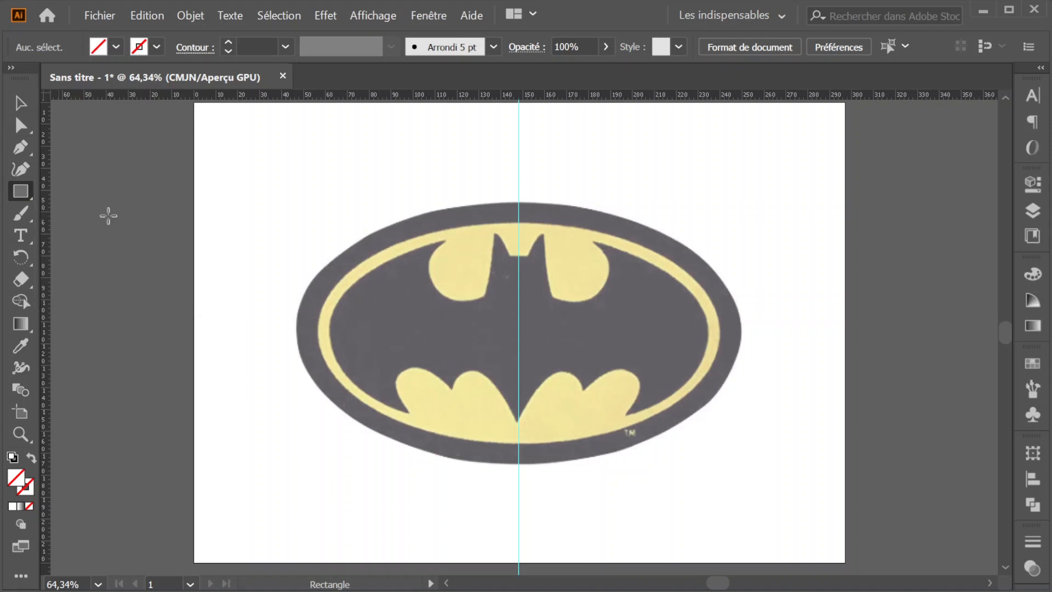
left_click(13, 457)
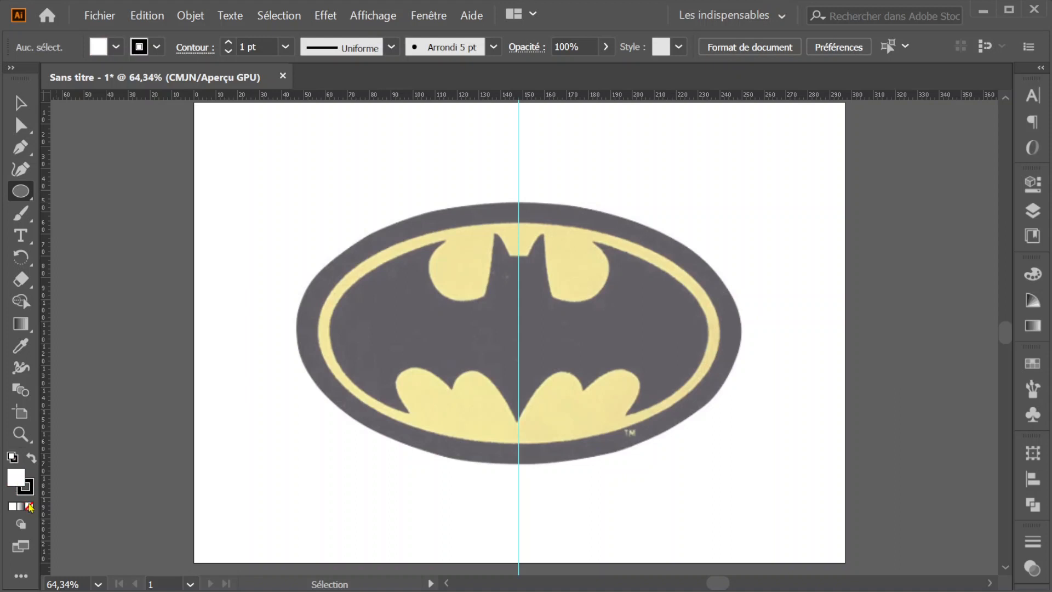
left_click(29, 506)
left_click(35, 463)
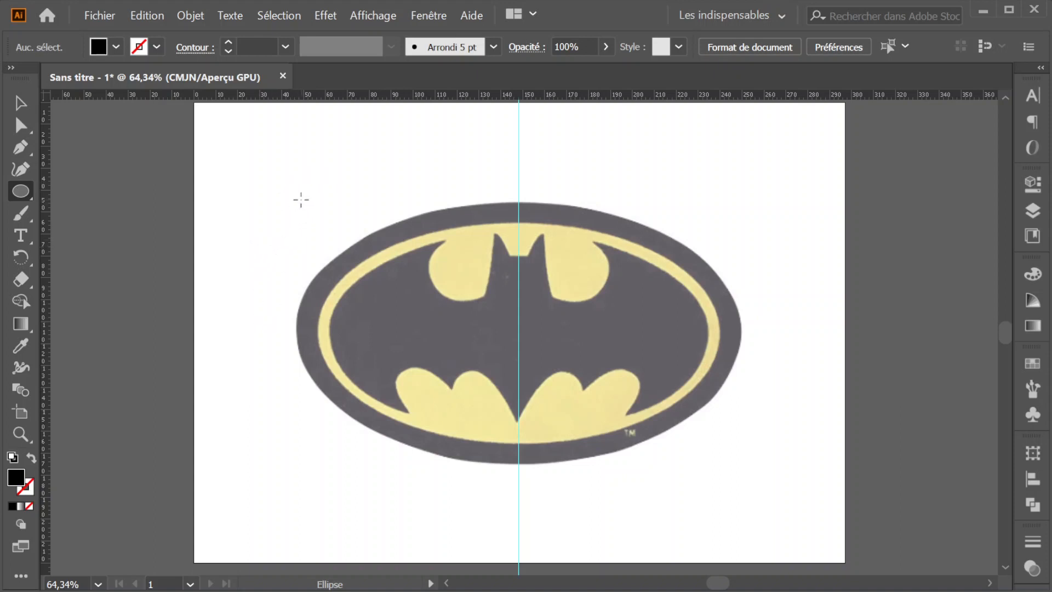
left_click_drag(301, 199, 740, 466)
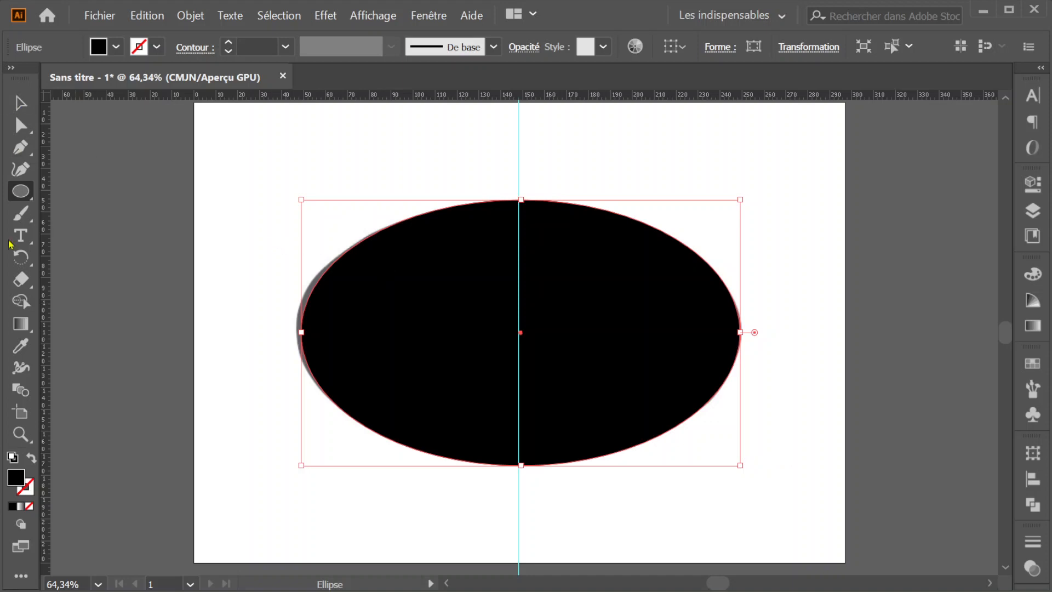
left_click(32, 458)
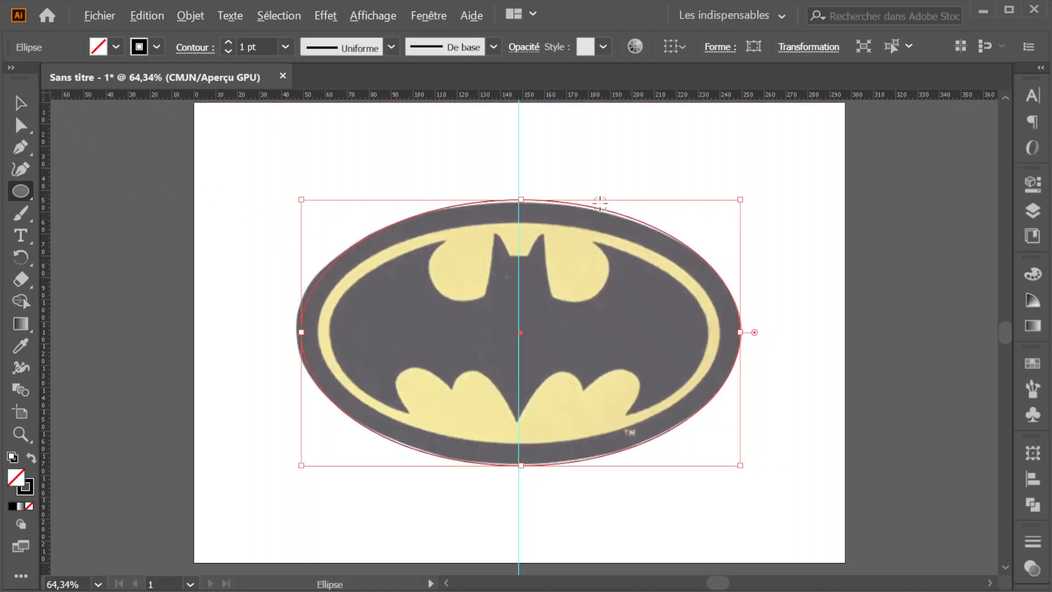
- Adjust the ellipse's top and bottom edges to match the outer border of the logo
scroll(600, 203, "up", 5)
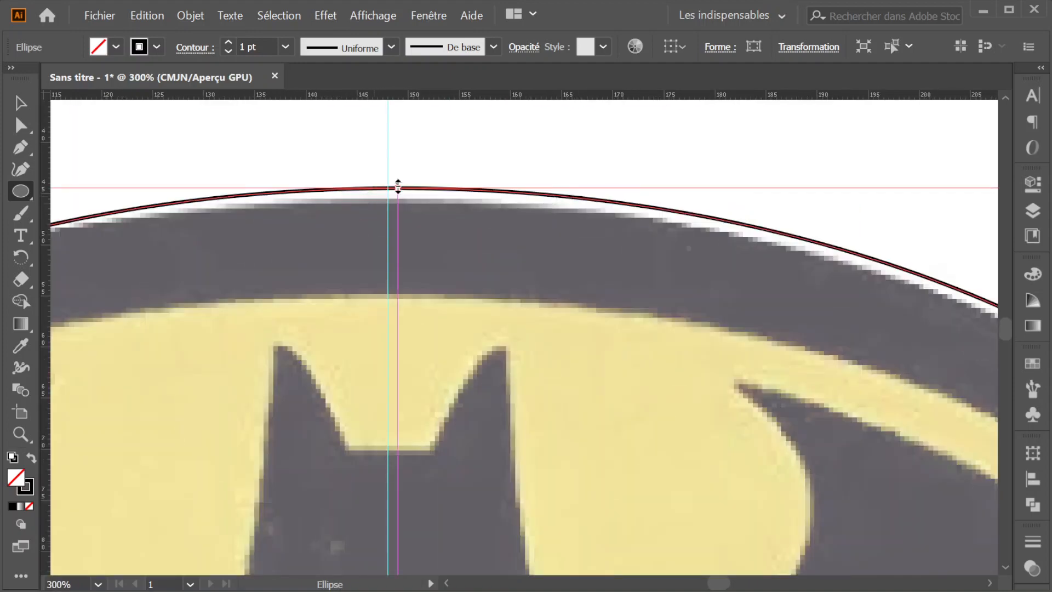
left_click_drag(398, 186, 397, 201)
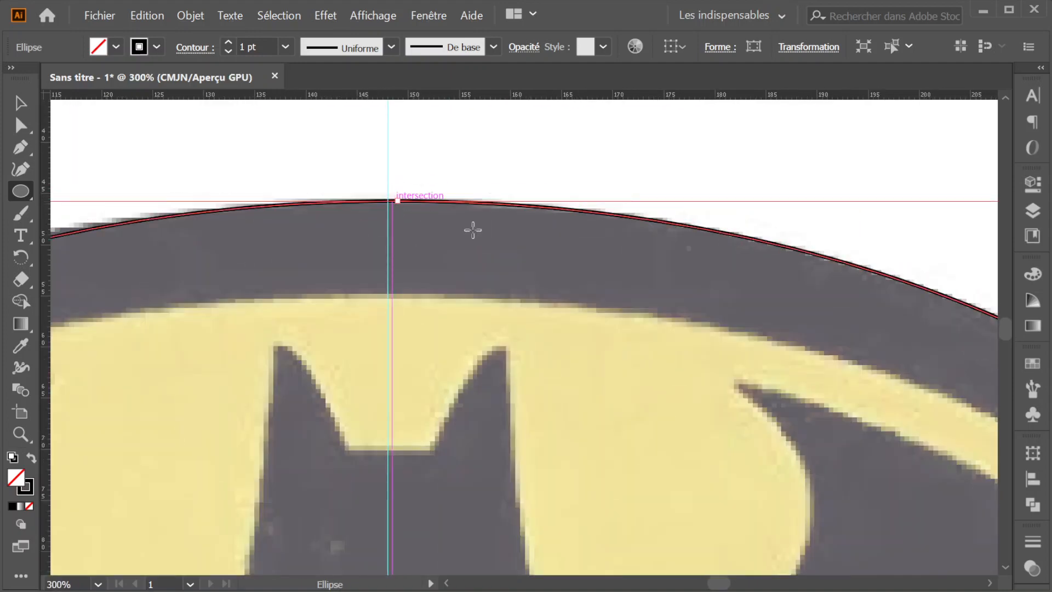
scroll(530, 235, "down", 4)
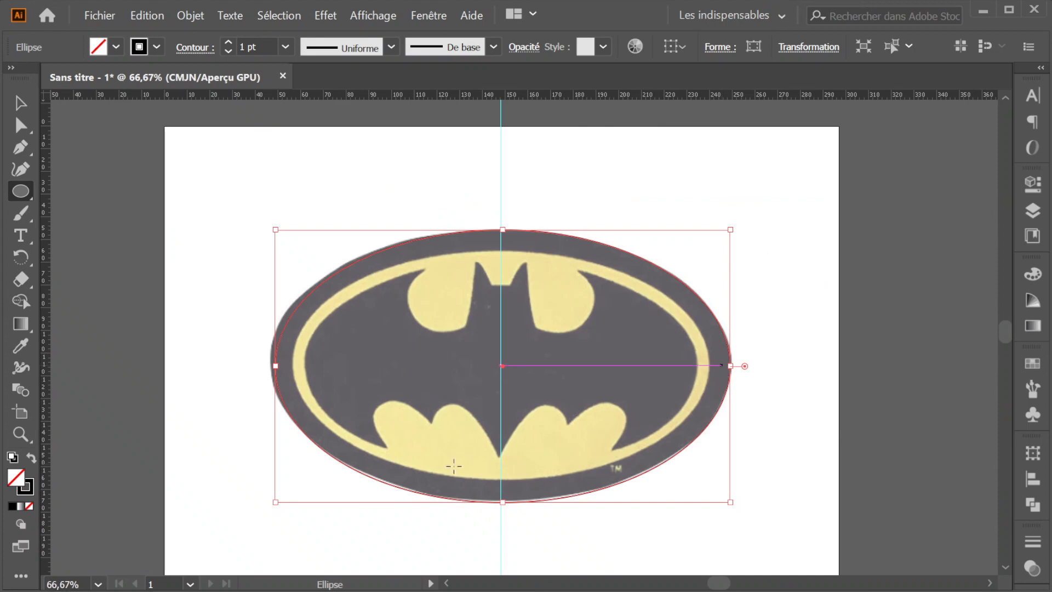
scroll(501, 502, "up", 2)
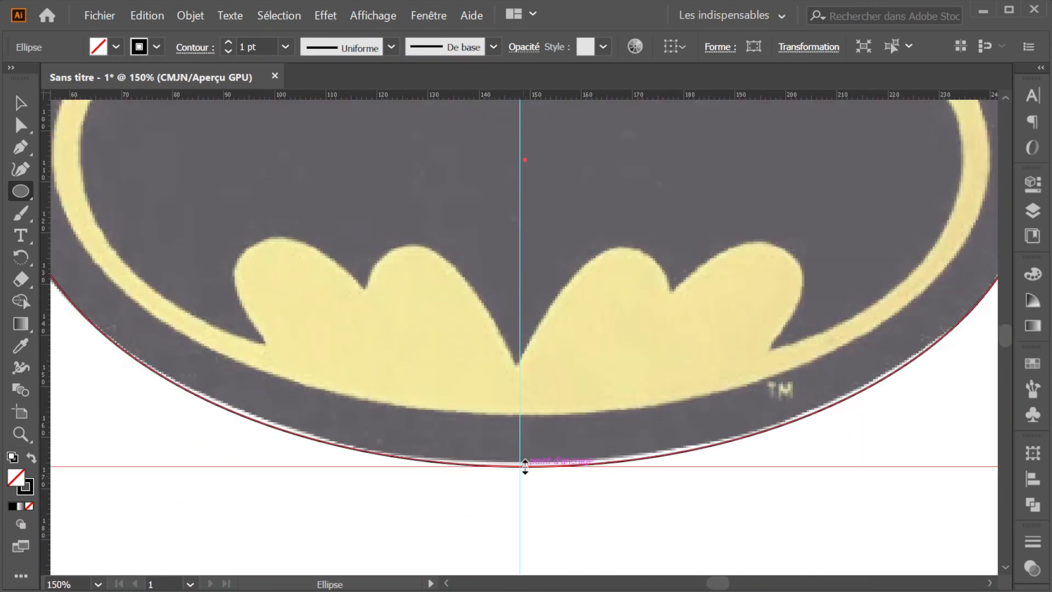
left_click_drag(525, 464, 525, 463)
- Stretch the ellipse's left and right sides to match the outer border of the logo
left_click_drag(162, 208, 591, 398)
left_click_drag(420, 339, 411, 337)
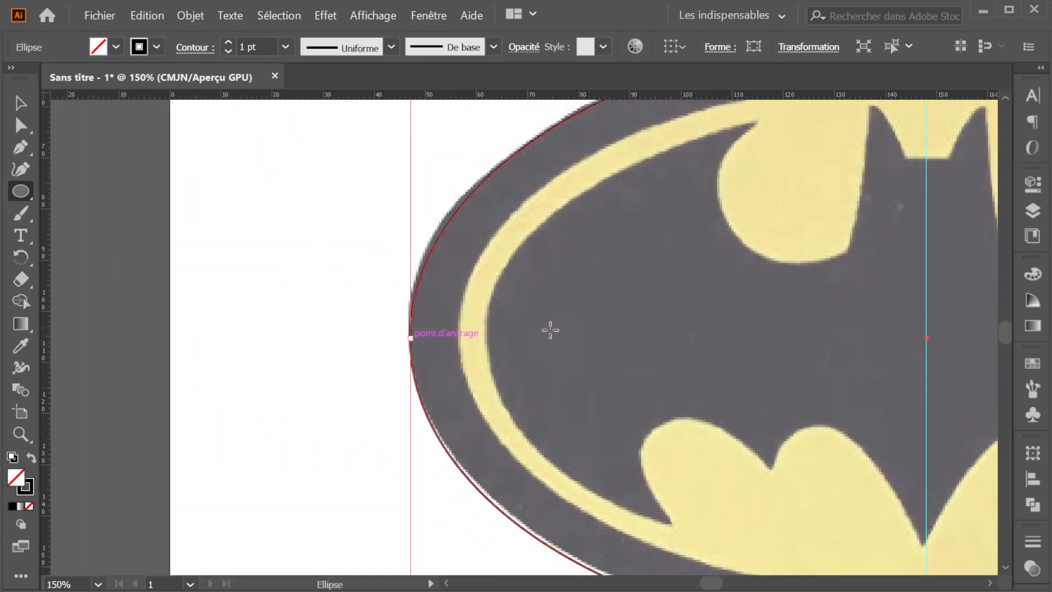
scroll(586, 340, "down", 3)
scroll(608, 349, "down", 2)
scroll(702, 357, "up", 10)
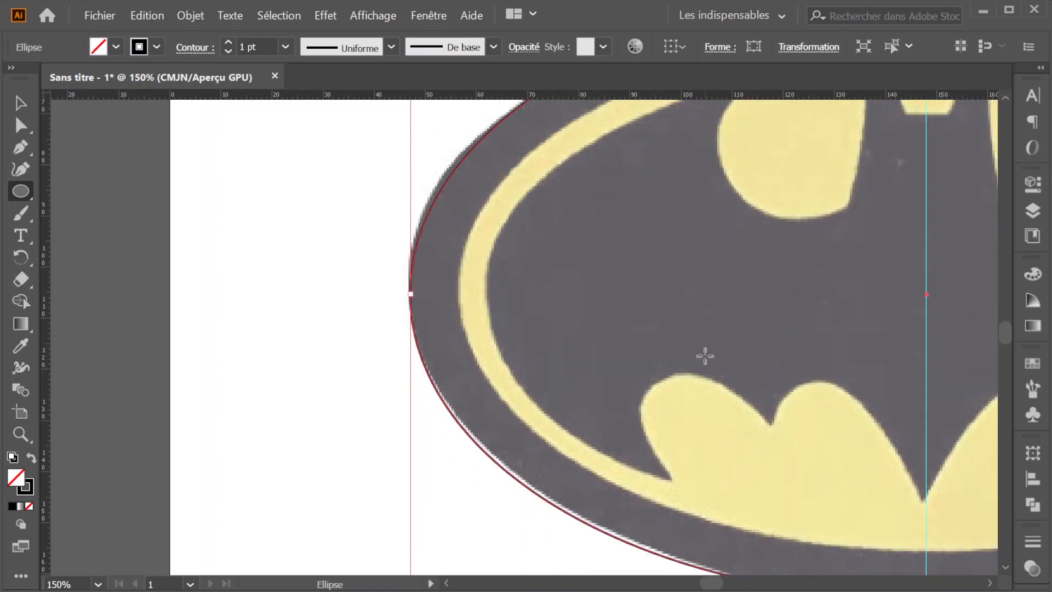
scroll(705, 356, "down", 5)
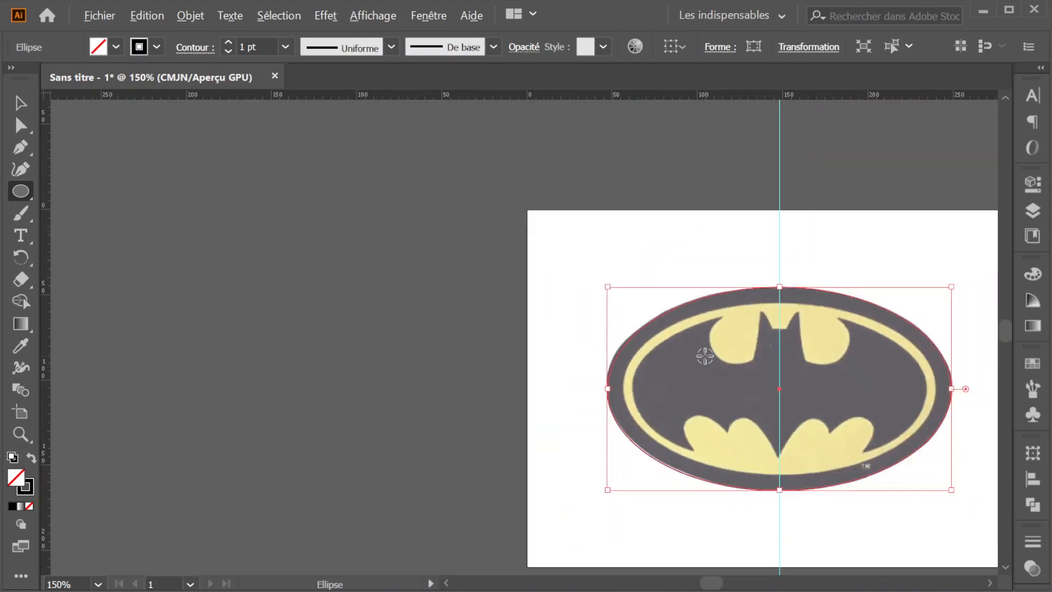
scroll(706, 356, "up", 1)
scroll(705, 356, "right", 6)
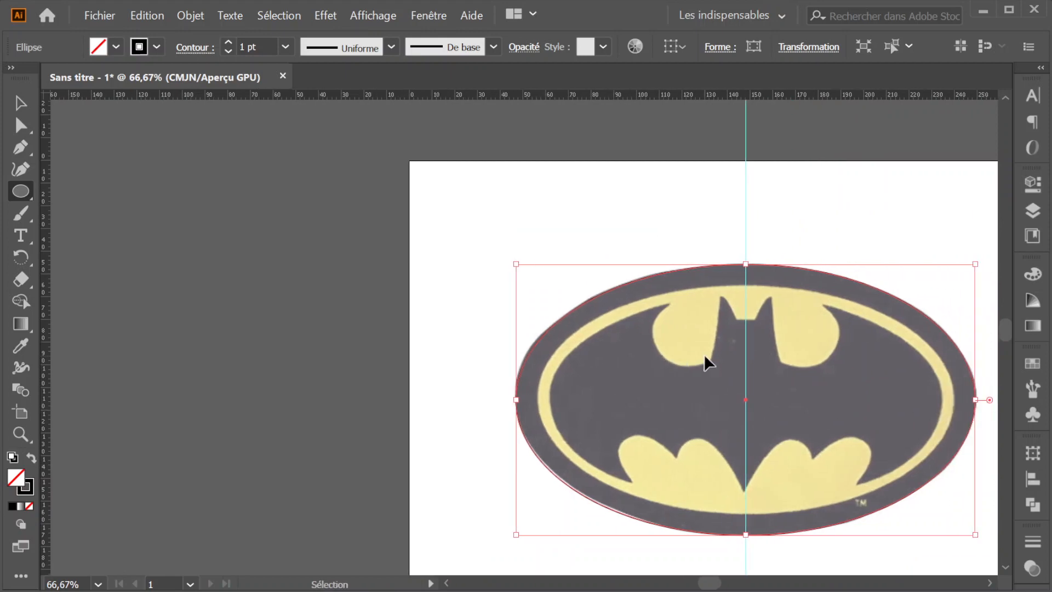
scroll(704, 354, "right", 1)
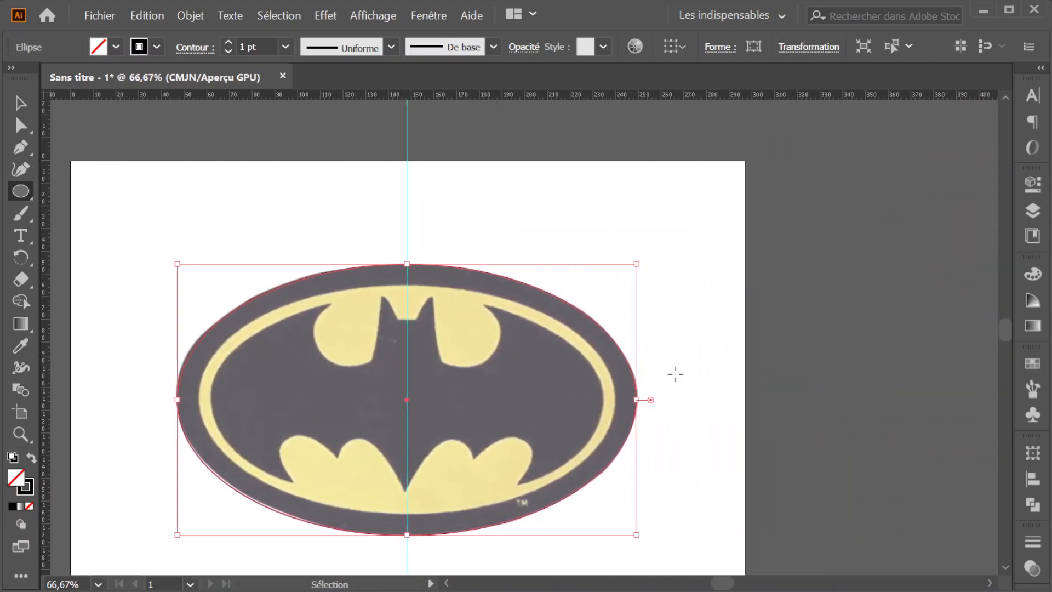
scroll(592, 425, "up", 3)
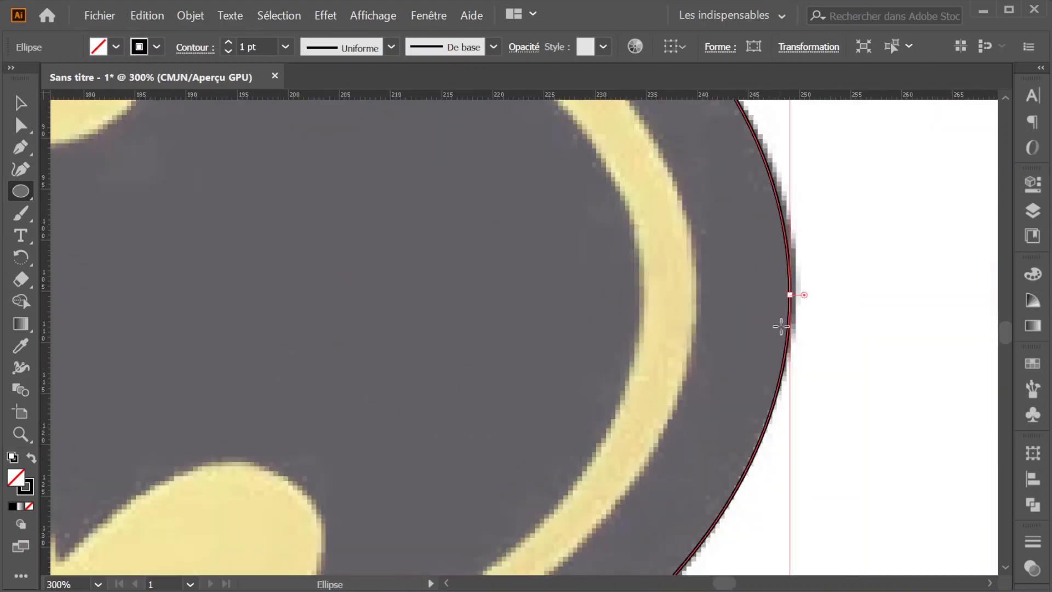
left_click_drag(791, 296, 801, 297)
scroll(627, 311, "down", 5)
scroll(604, 307, "up", 2)
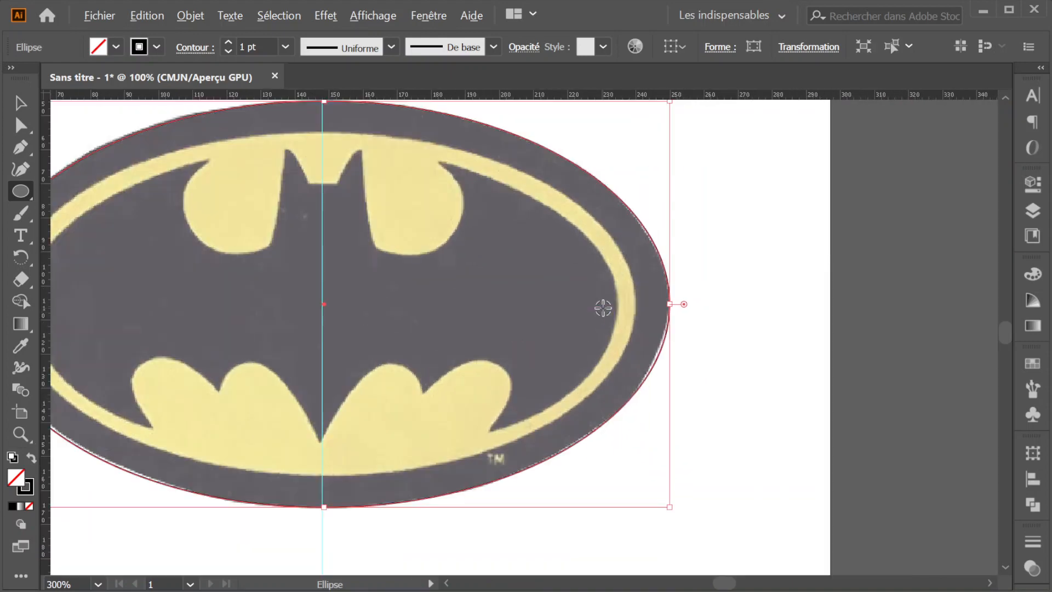
scroll(603, 307, "down", 5)
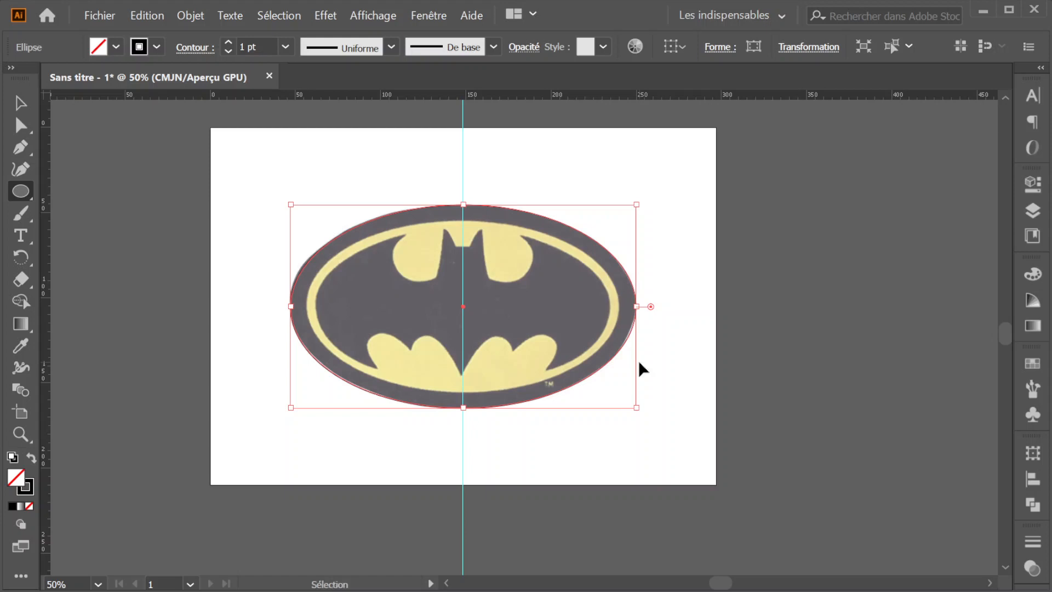
key("ctrl+v")
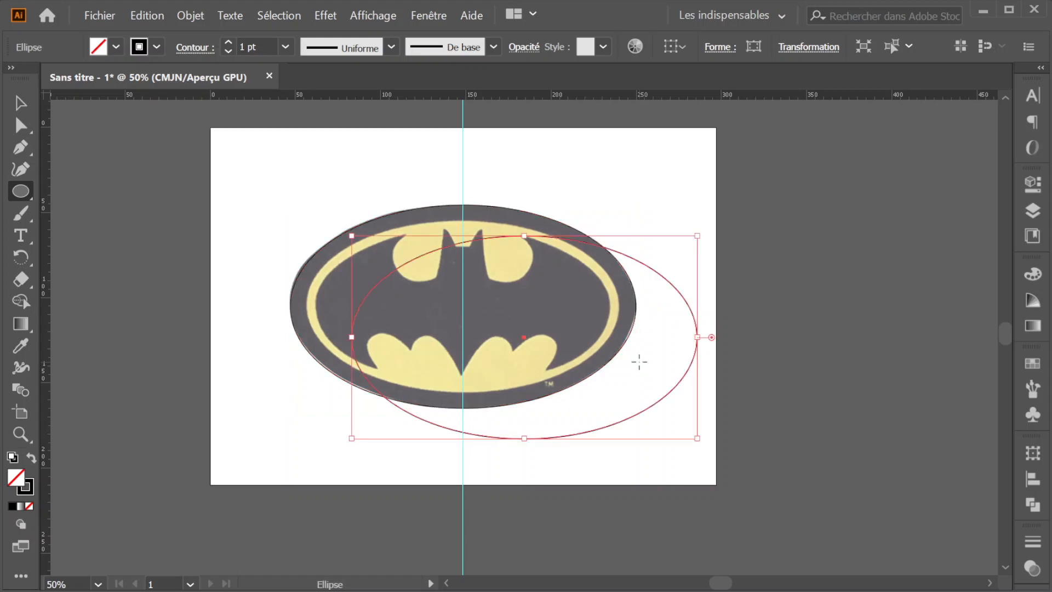
key("Delete")
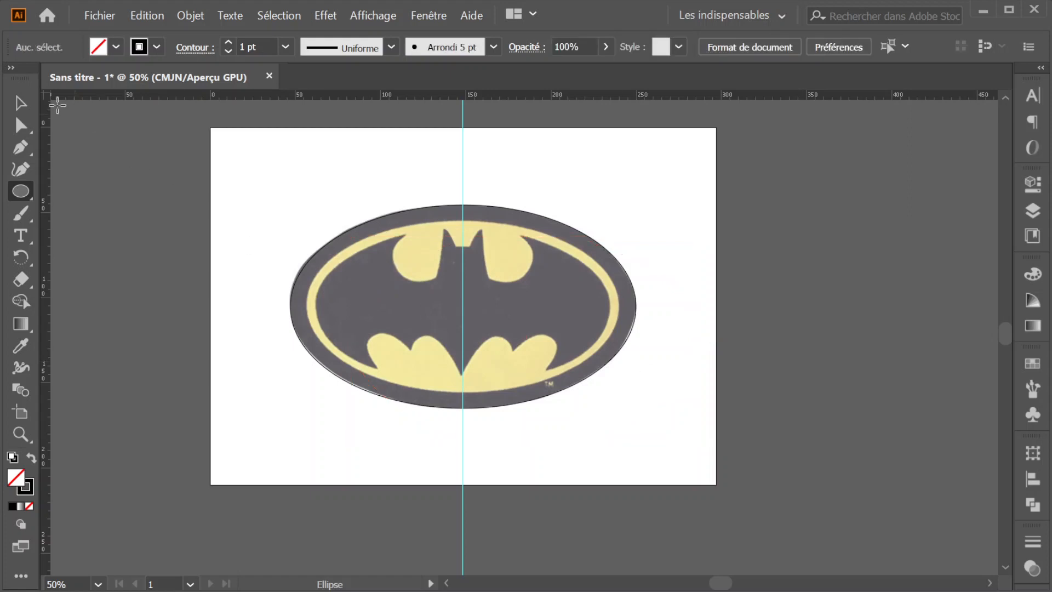
- Duplicate the outer ellipse in place and scale the copy down around its centre to the width of the yellow band's outer edge
key("v")
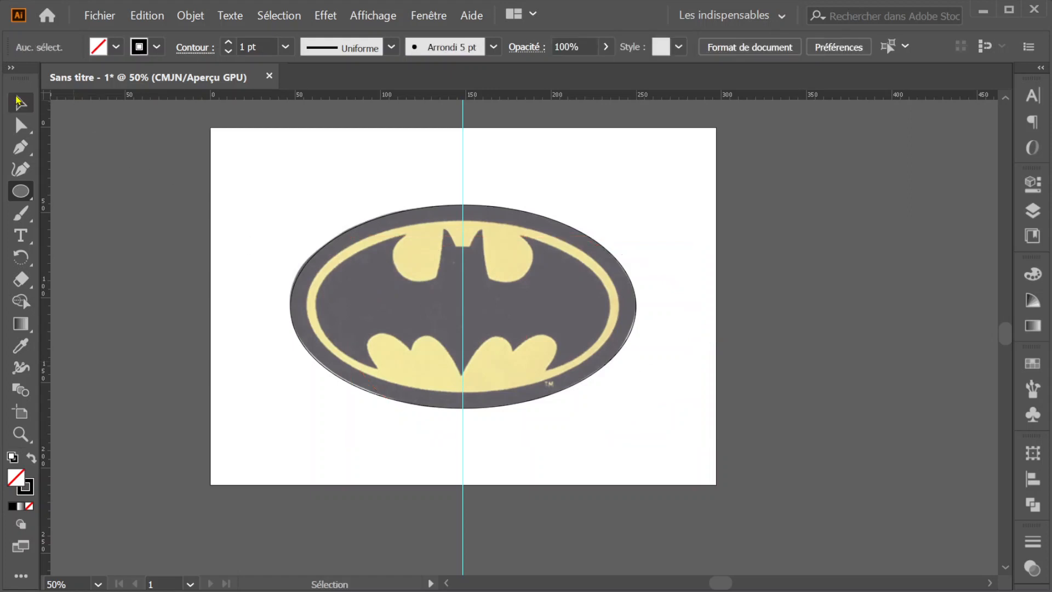
left_click(293, 281)
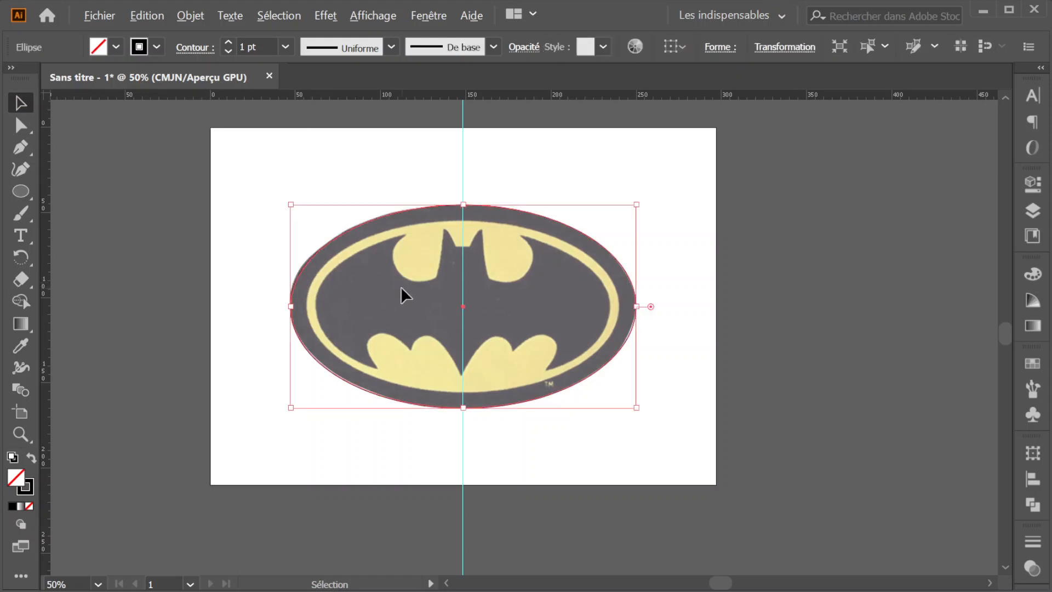
scroll(402, 287, "up", 2)
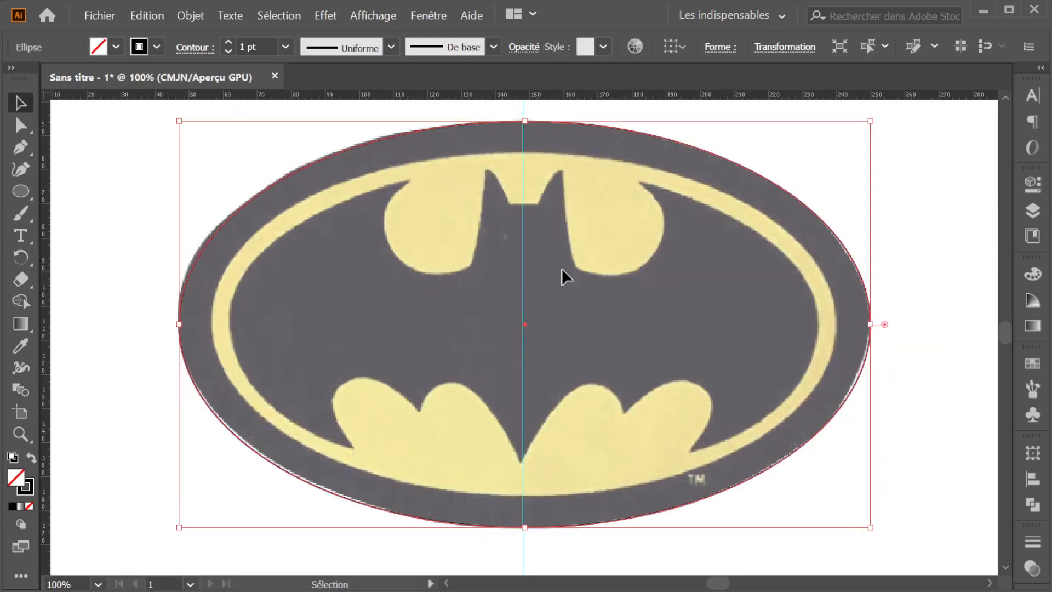
key("a")
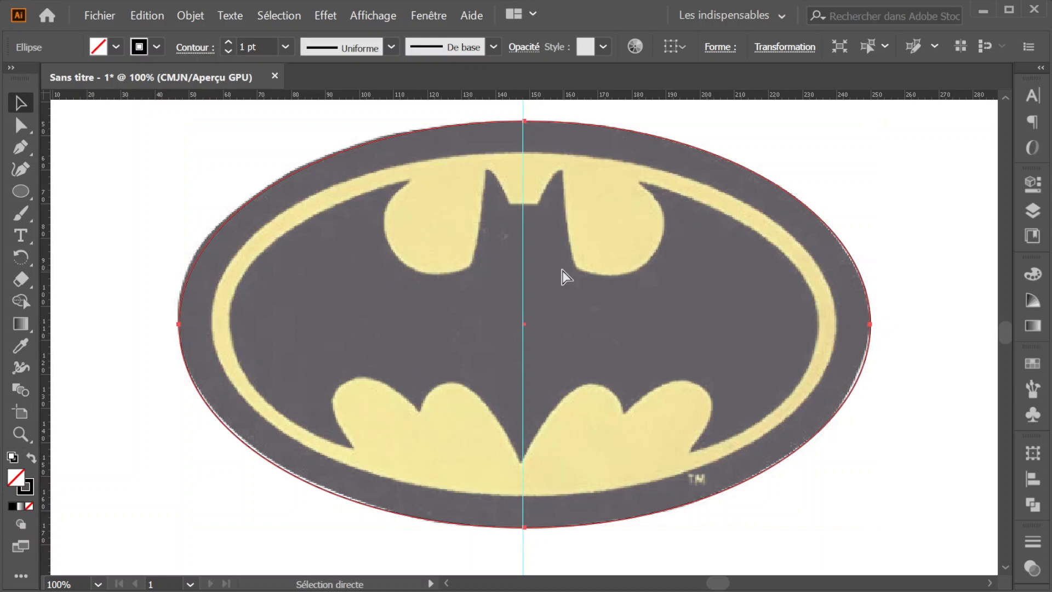
key("v")
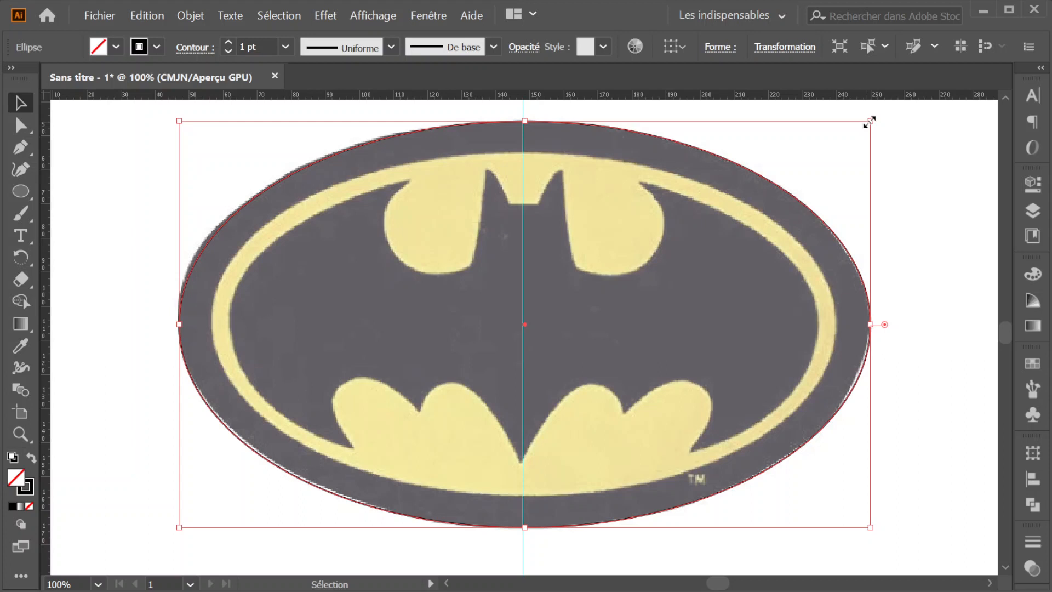
left_click_drag(870, 121, 838, 140)
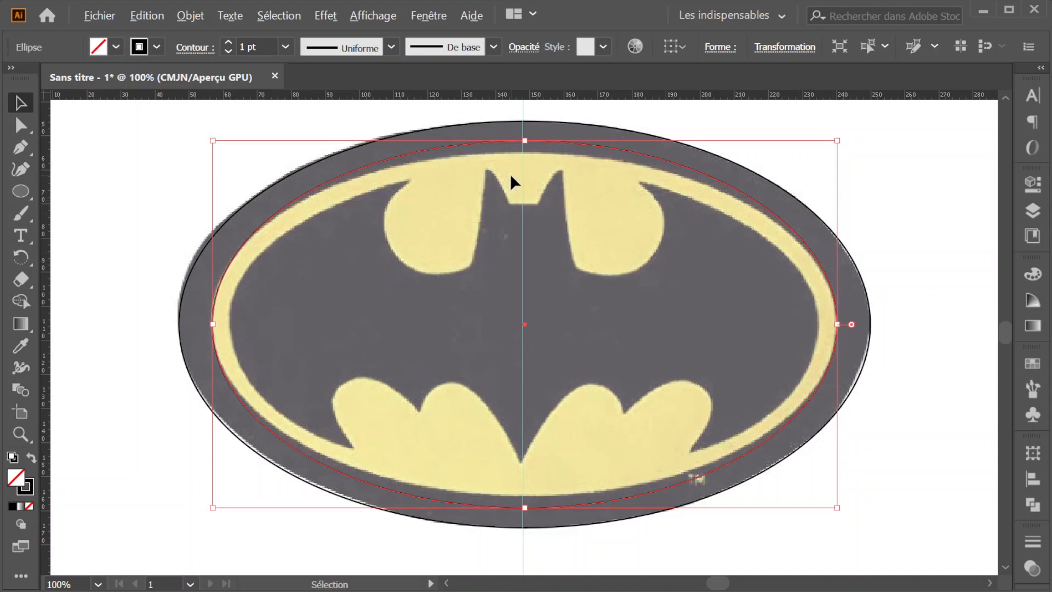
- Pull in the inner ellipse's top and bottom edges to match the outer edge of the yellow band
scroll(511, 173, "up", 2)
left_click_drag(535, 117, 536, 134)
scroll(523, 191, "down", 6)
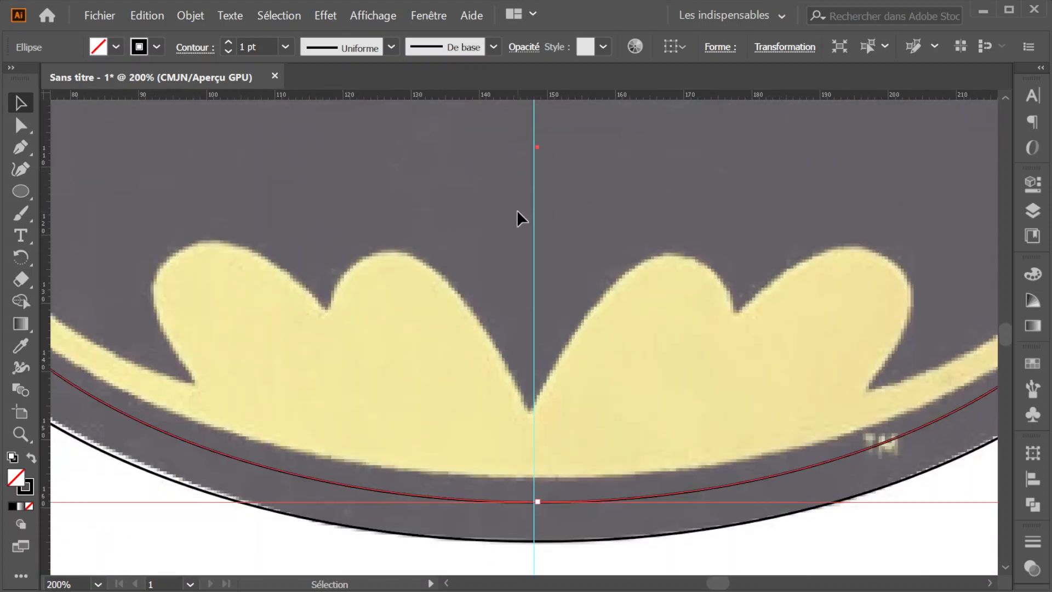
scroll(519, 274, "down", 2)
left_click_drag(537, 401, 536, 375)
scroll(538, 320, "down", 3)
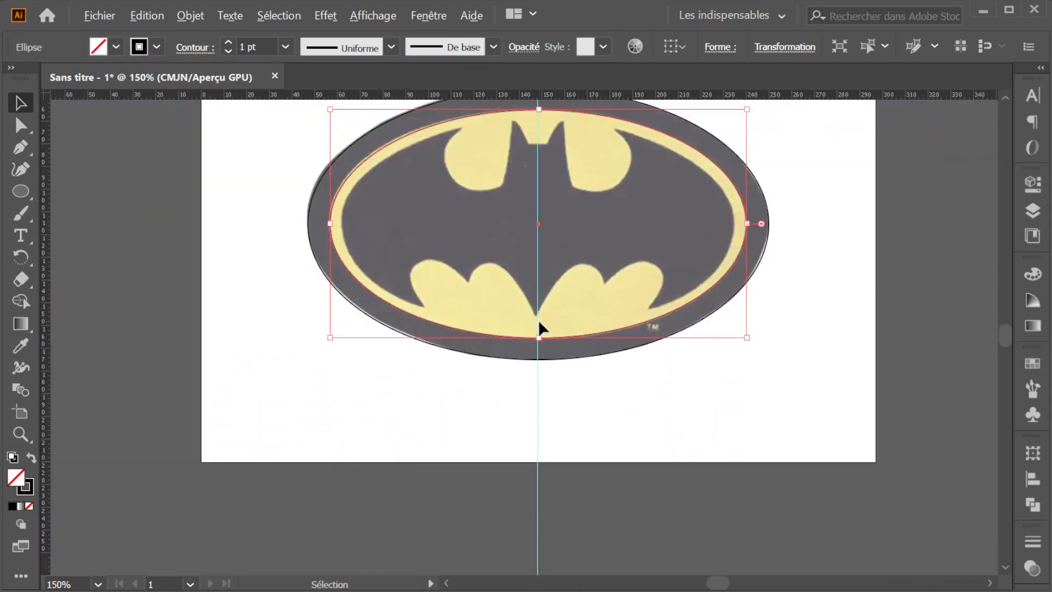
scroll(480, 214, "up", 3)
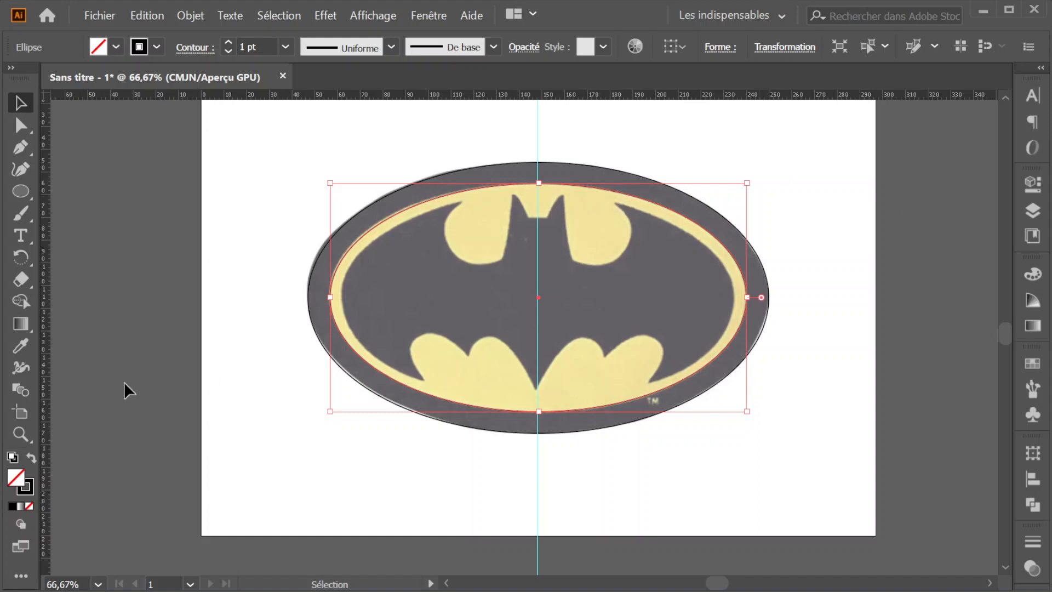
- Swap fill and stroke on the inner and outer ellipses so both have a black fill and no stroke
left_click(30, 457)
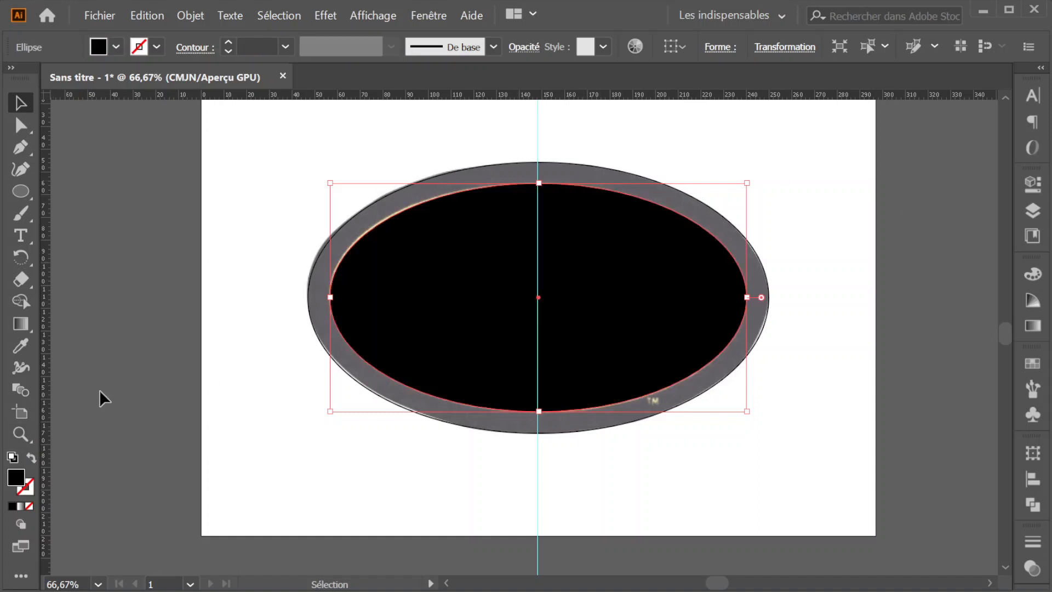
left_click(294, 246)
left_click(310, 272)
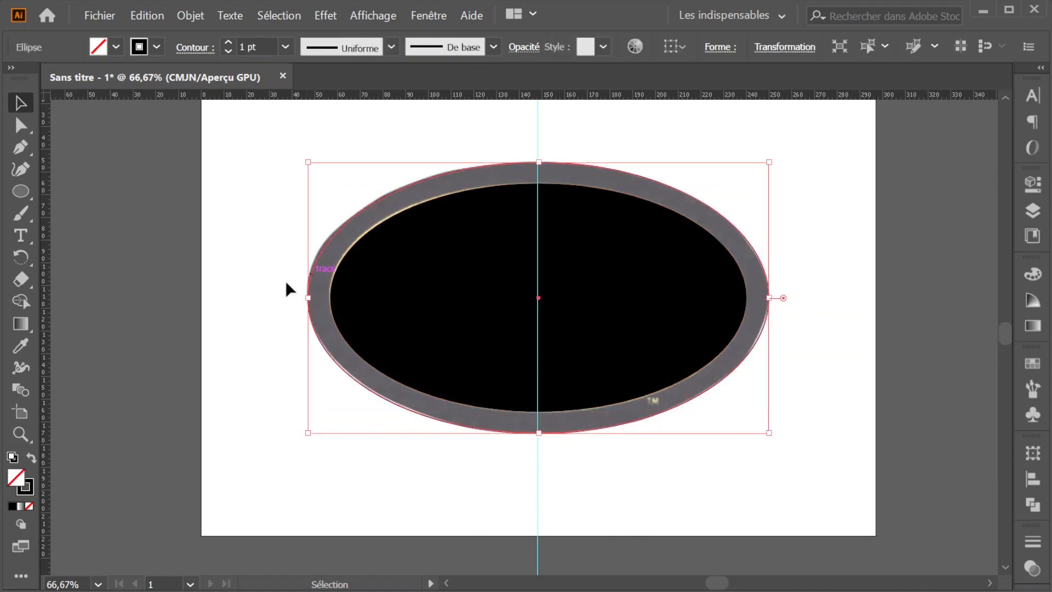
left_click(31, 455)
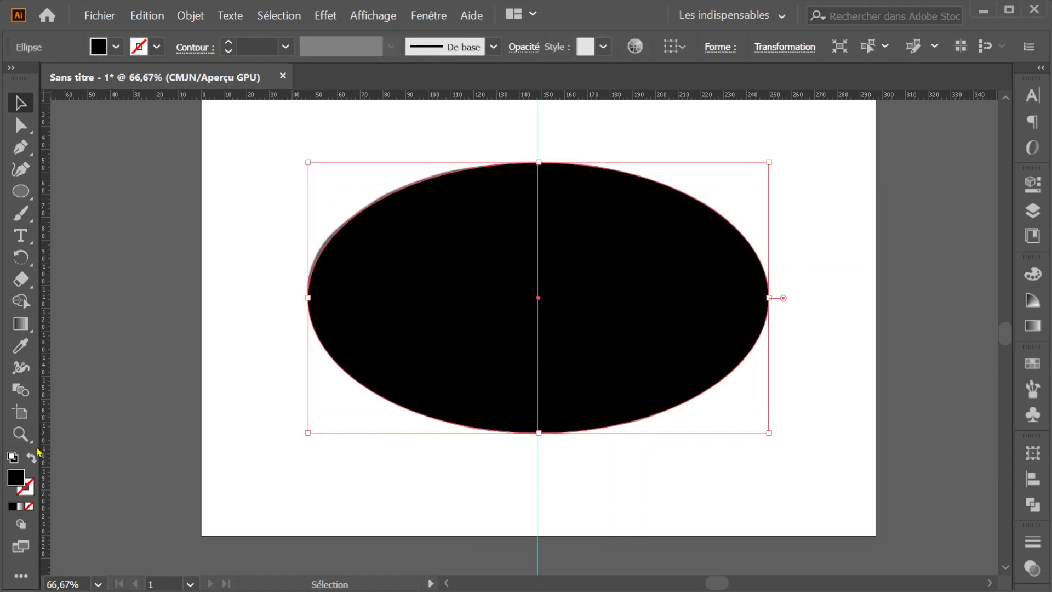
left_click(246, 173)
- Subtract the inner ellipse from the outer one with Pathfinder's Minus Front and deselect the black ring
left_click_drag(265, 134, 835, 469)
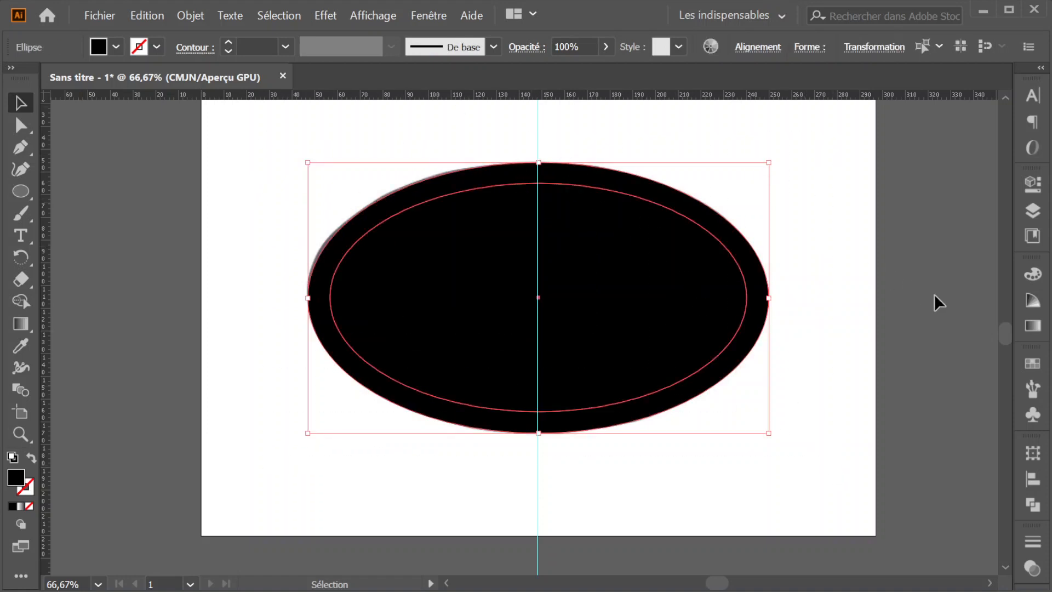
left_click(1031, 506)
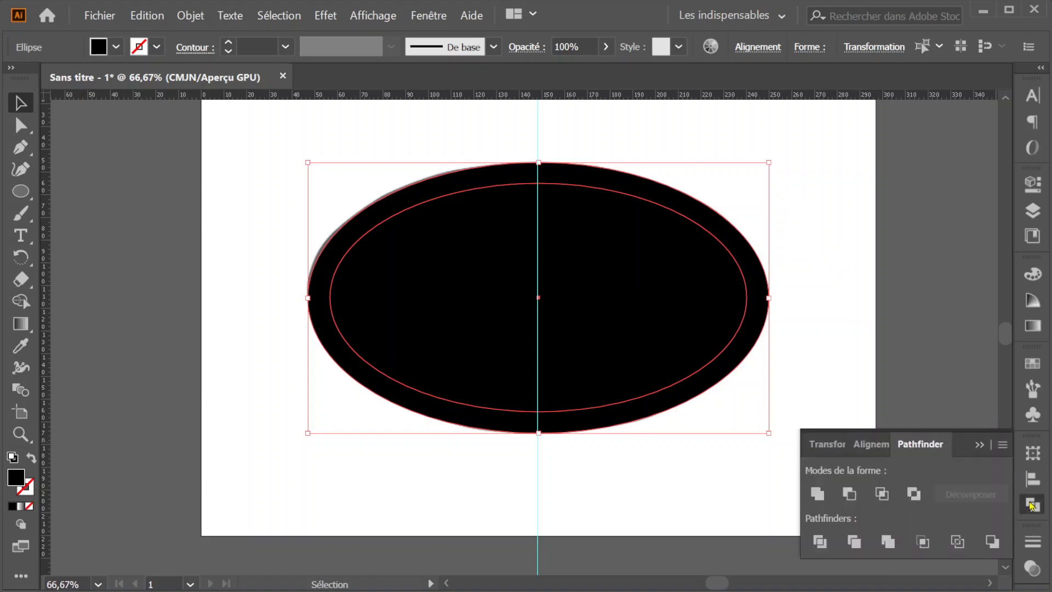
left_click(850, 495)
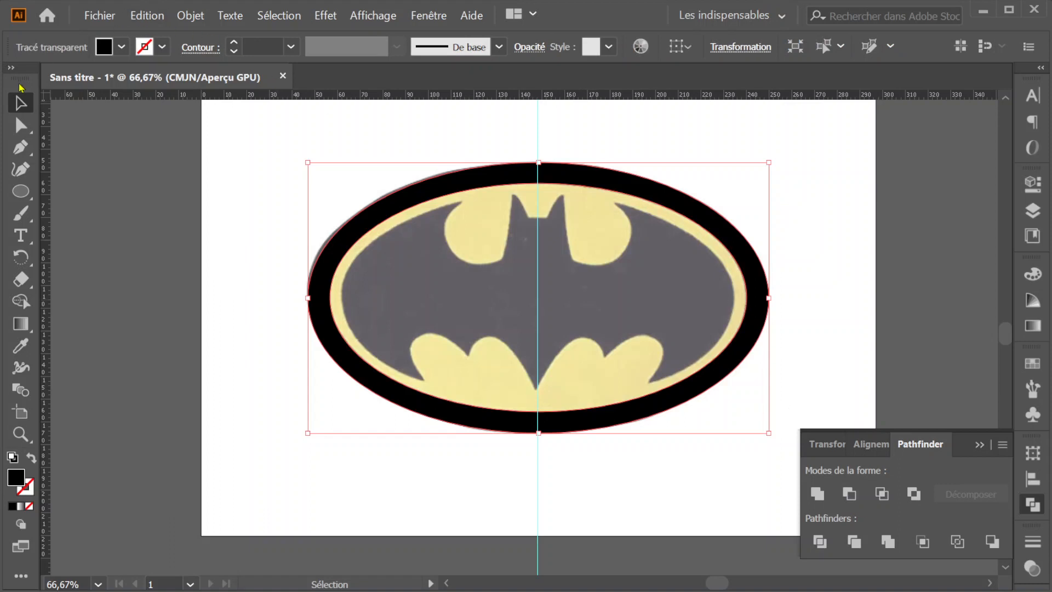
left_click(433, 140)
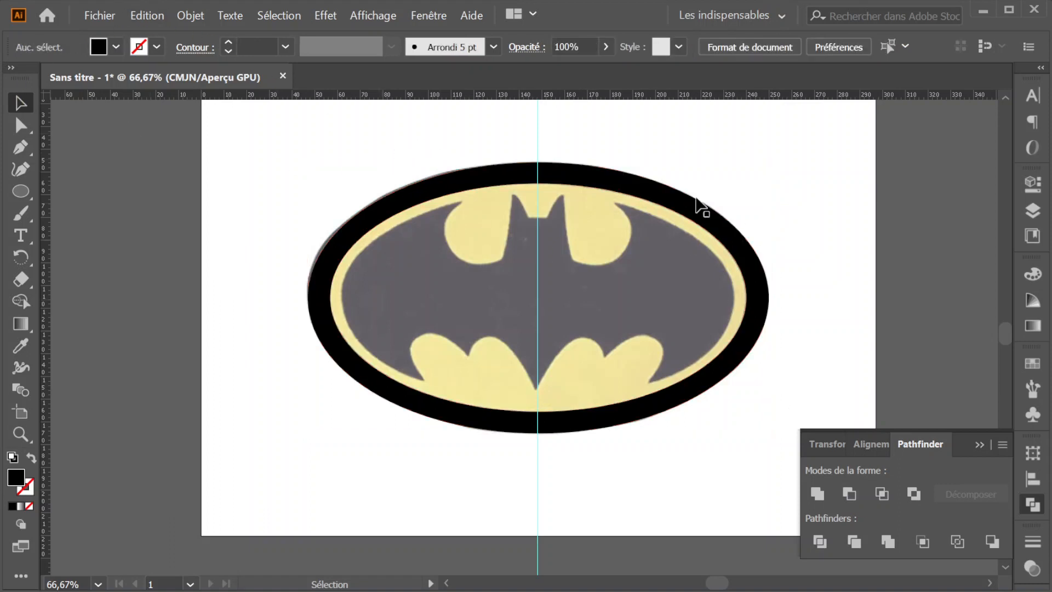
- Lock and hide the ring's layer Calque 2, and add a new layer above it
left_click(1033, 211)
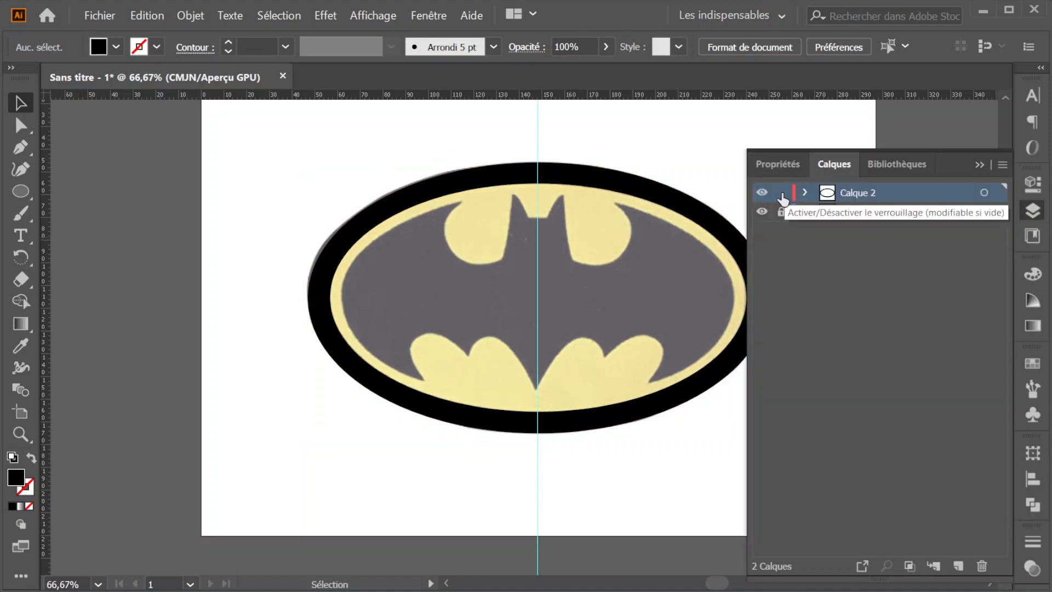
left_click(782, 193)
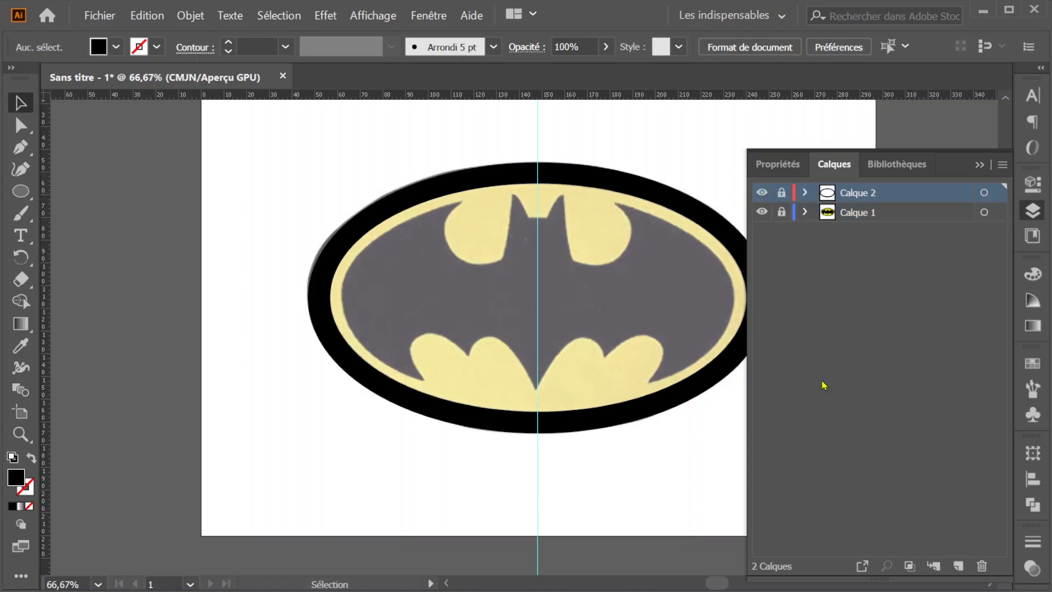
left_click(959, 566)
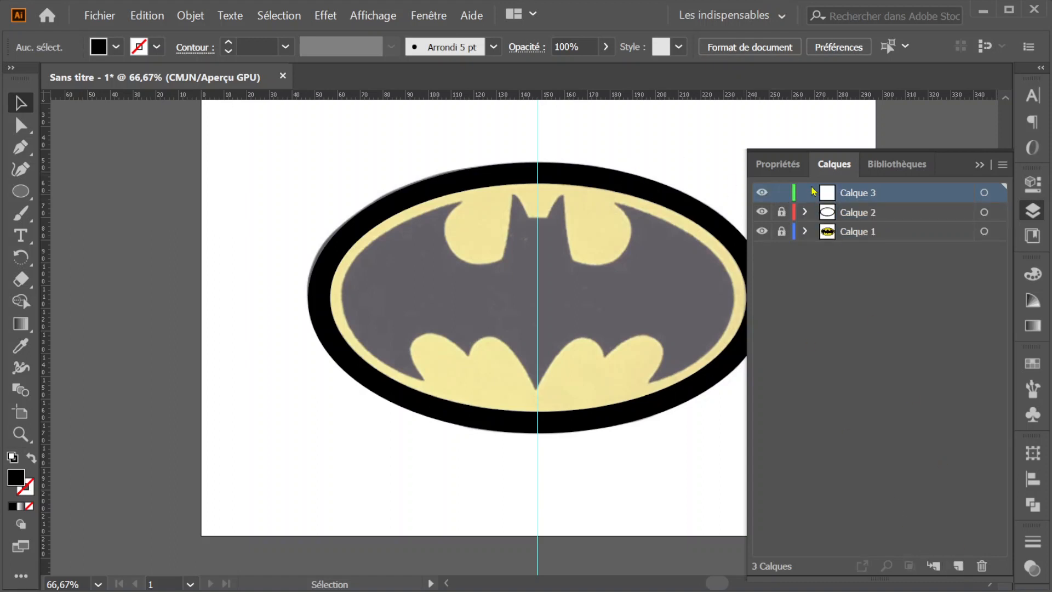
left_click(762, 212)
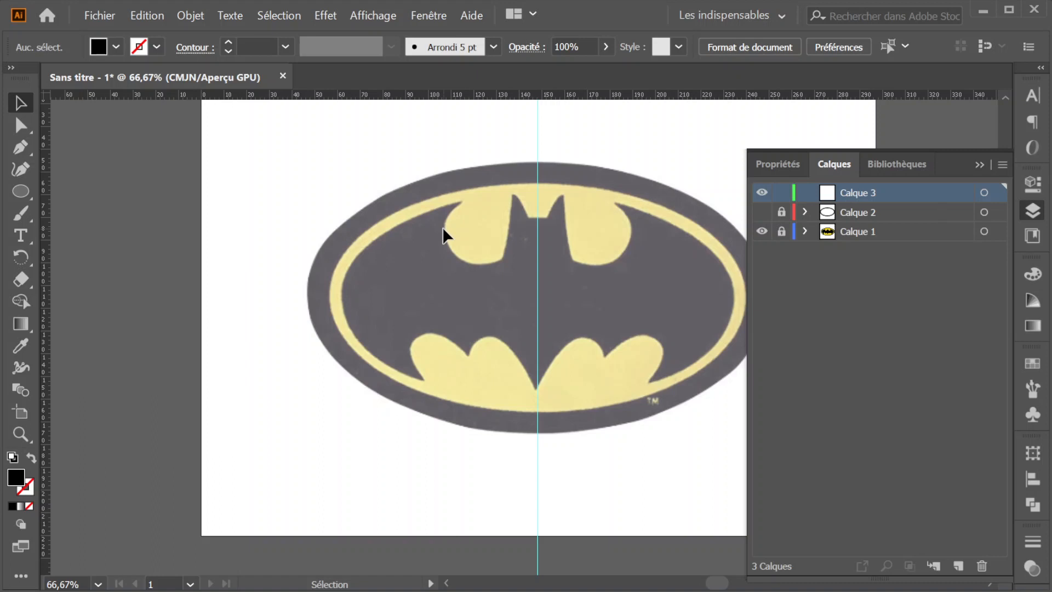
- Trace the bat's lower-left scallops with straight Pen segments, from the centre tail point to the outer lower wing tip
left_click(22, 152)
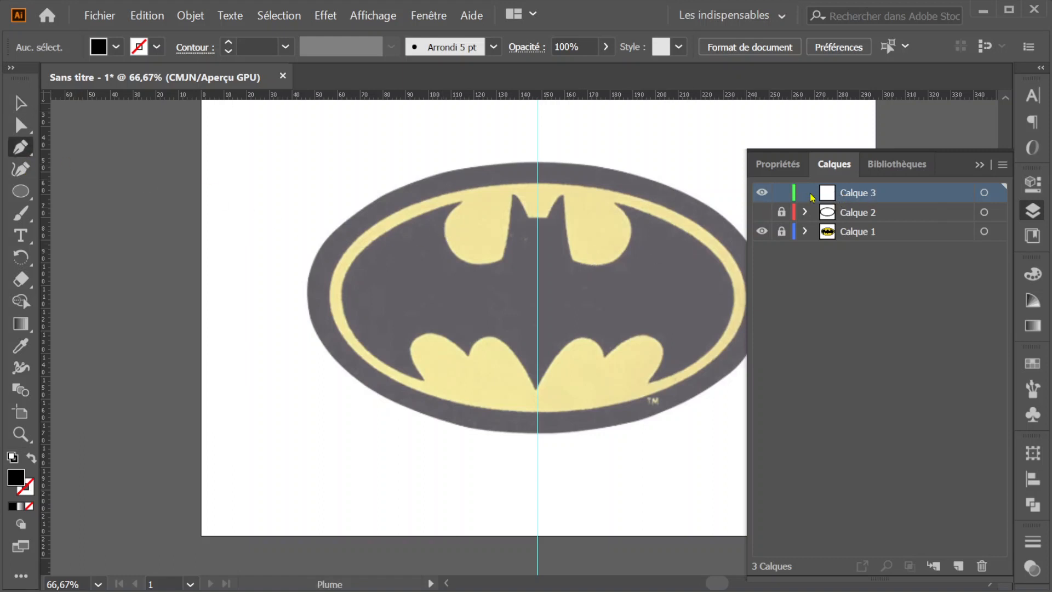
left_click(980, 166)
scroll(521, 400, "up", 3)
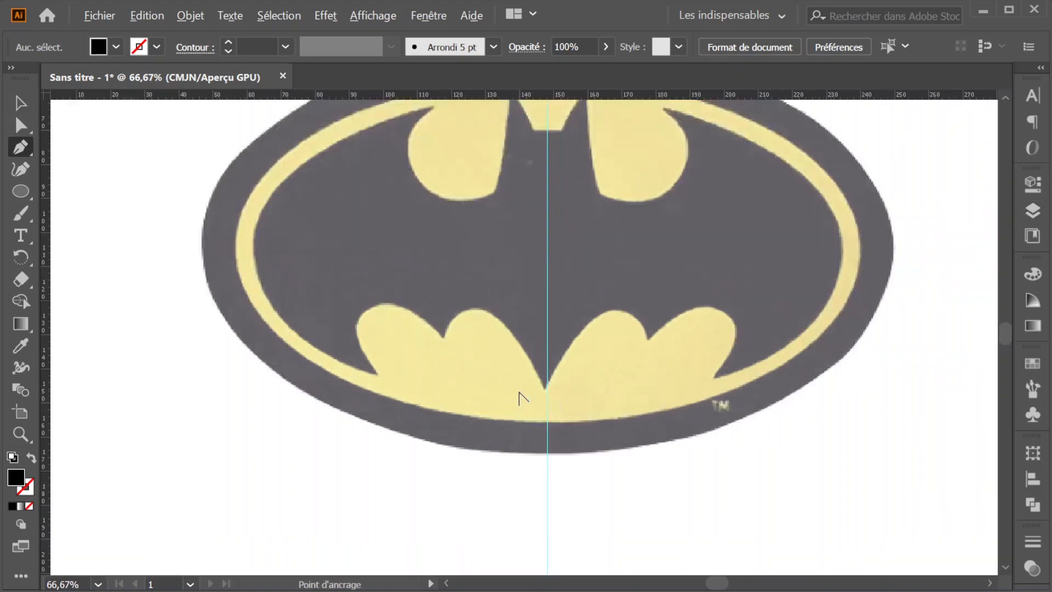
scroll(521, 400, "down", 3)
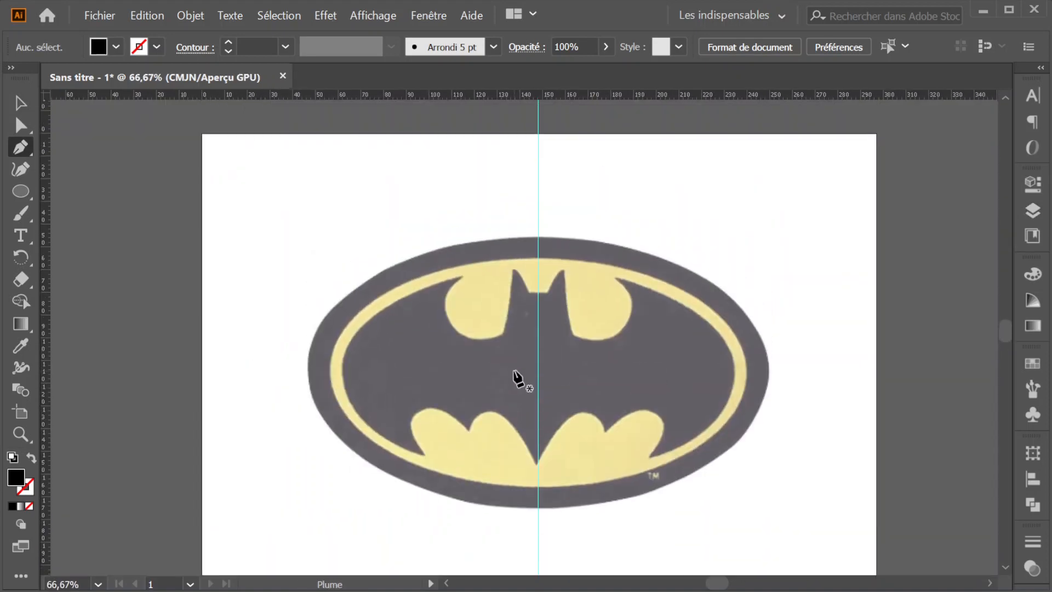
scroll(520, 390, "up", 2)
scroll(518, 386, "down", 1)
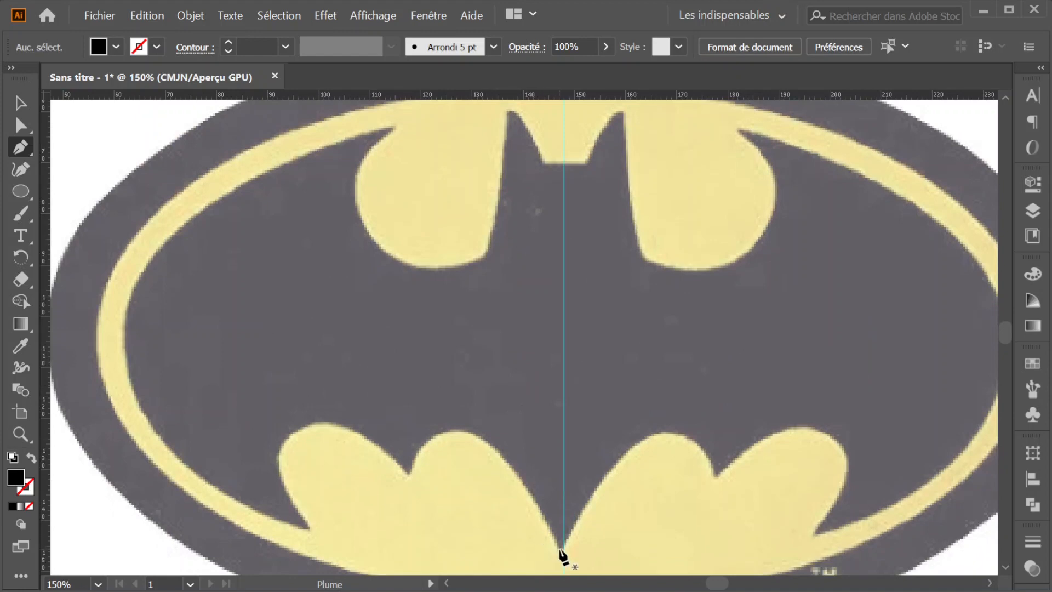
left_click(560, 548)
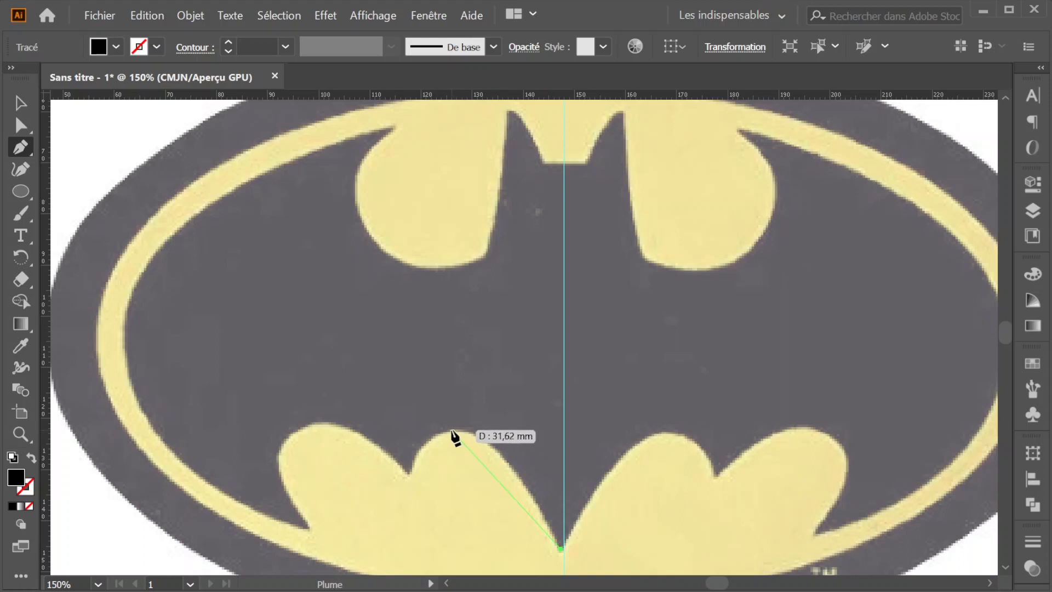
left_click(452, 431)
left_click(408, 472)
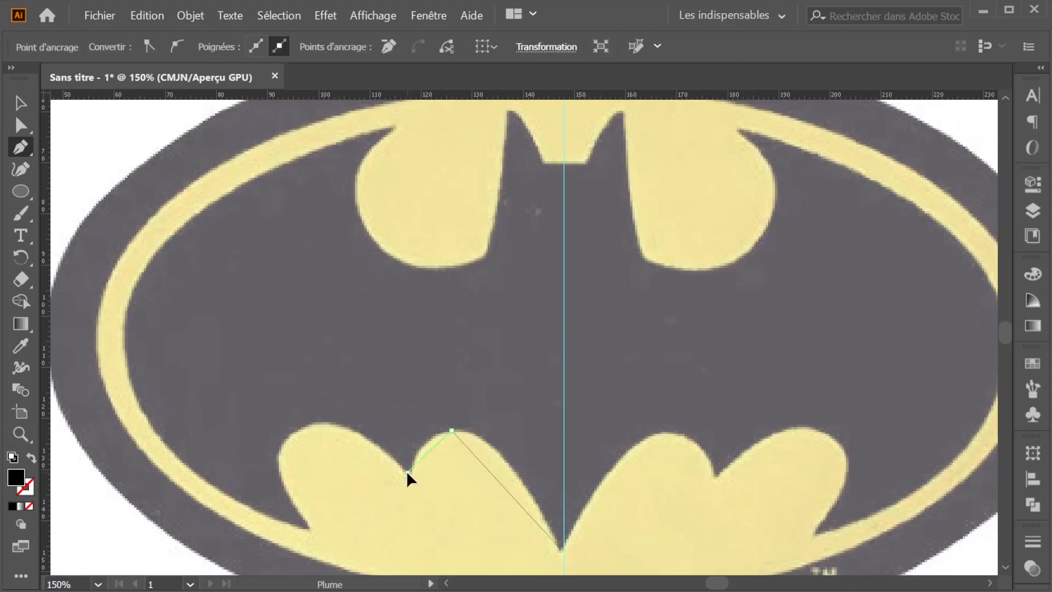
left_click(305, 425)
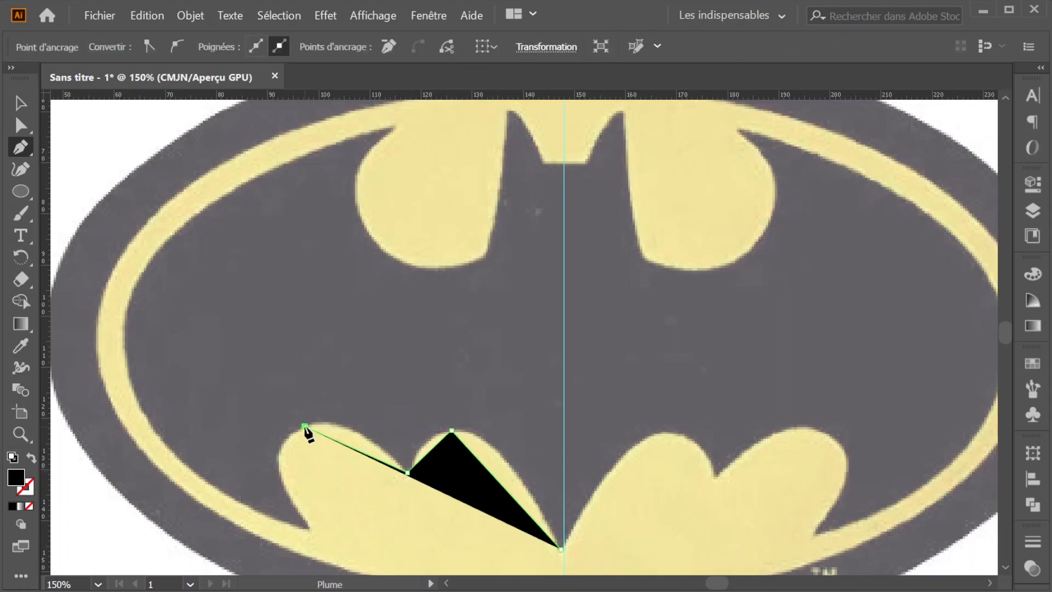
left_click(306, 527)
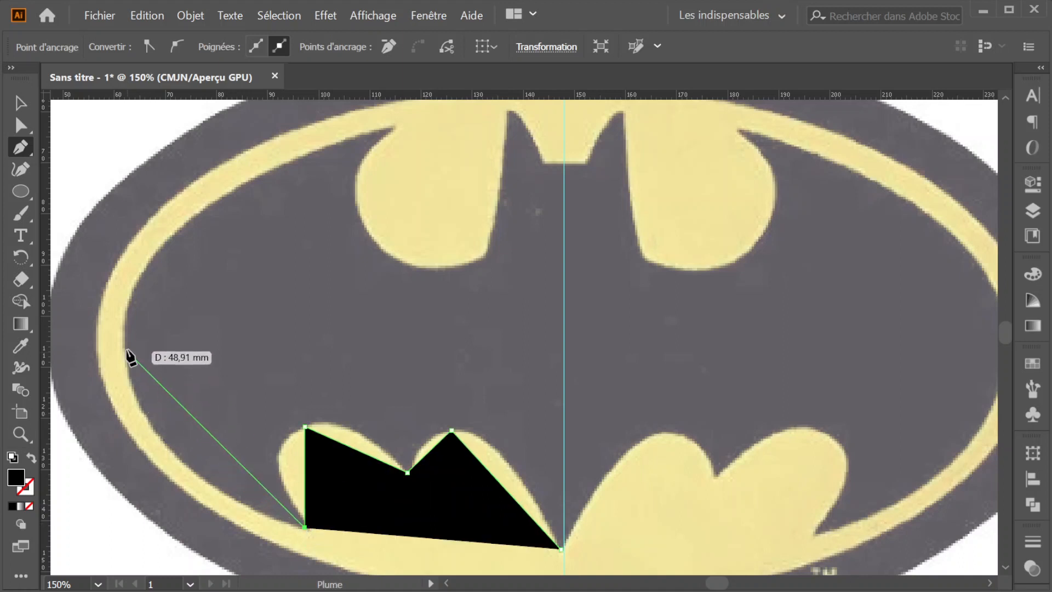
- Extend the bat path to the outer wing edge and upper wing tip, and swap its fill and stroke to a black outline without fill
left_click(127, 302)
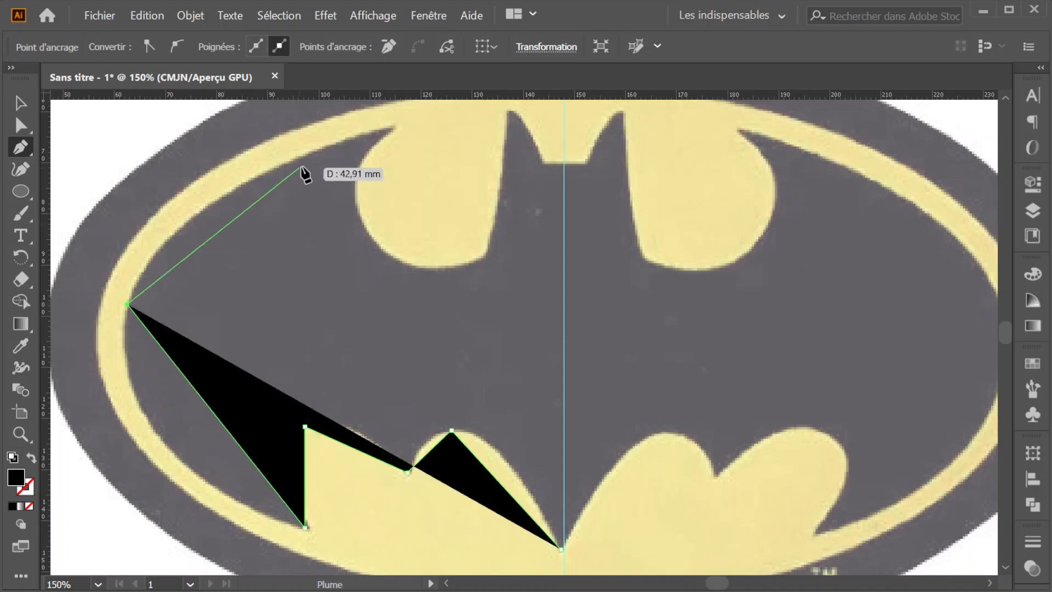
left_click(393, 127)
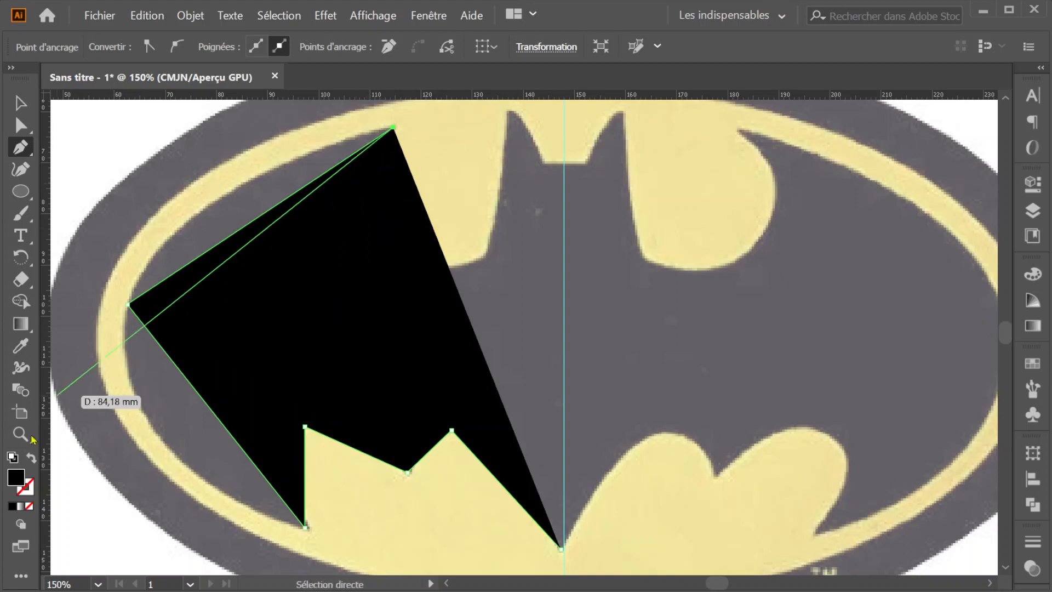
left_click(31, 457)
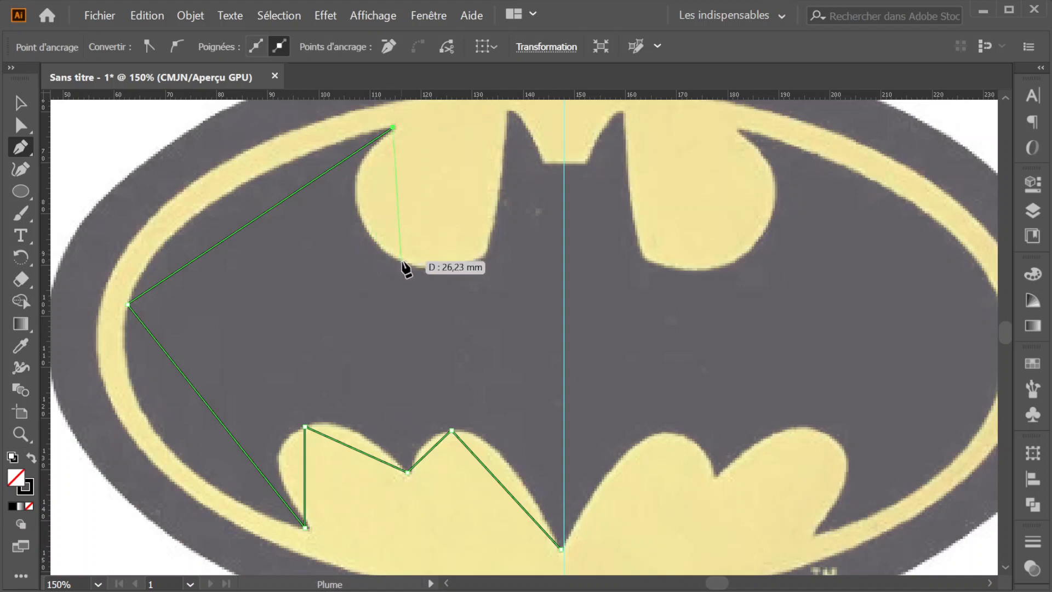
- Continue the path with straight Pen segments around the upper wing hollow, over the ear, and along the head top to the centre guide
left_click(421, 267)
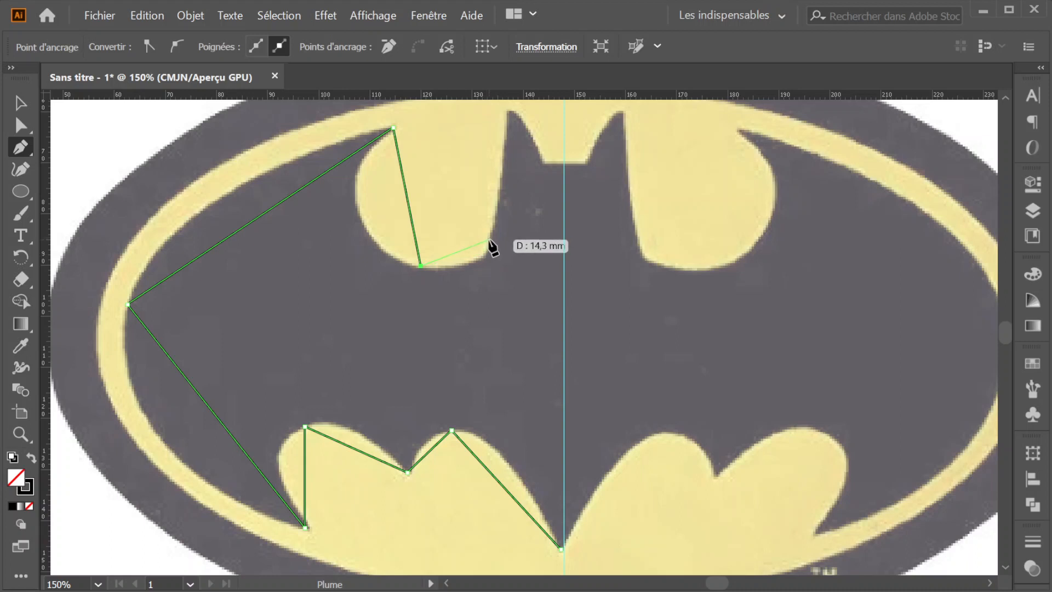
left_click(484, 255)
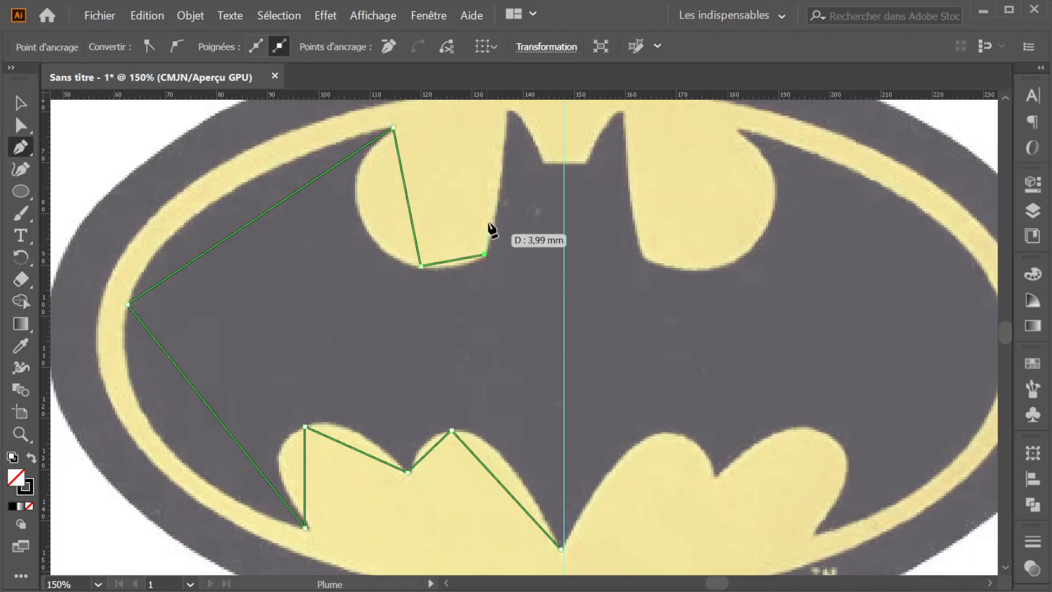
left_click(508, 111)
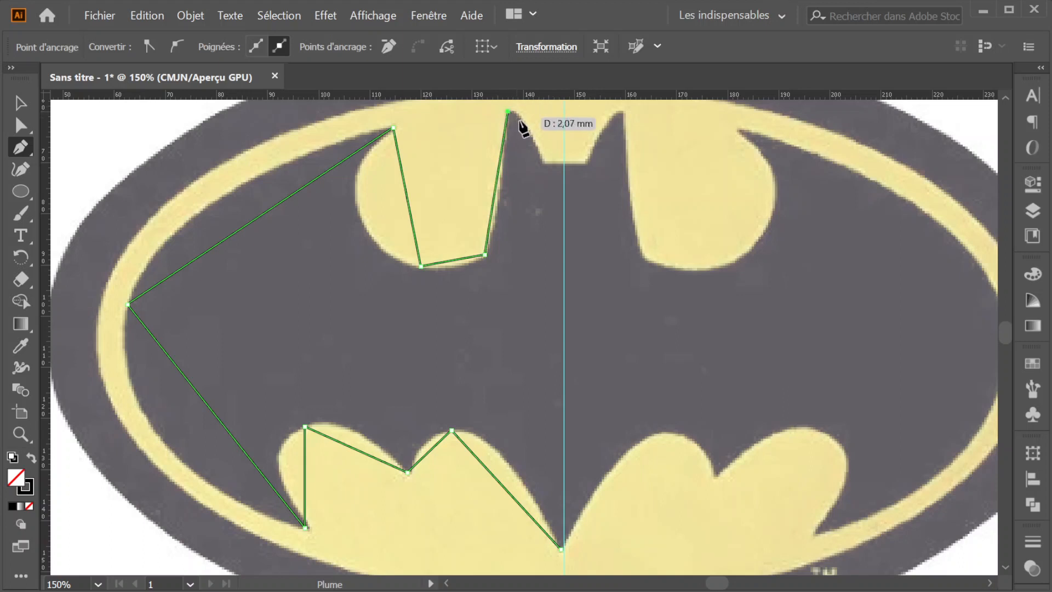
left_click(530, 136)
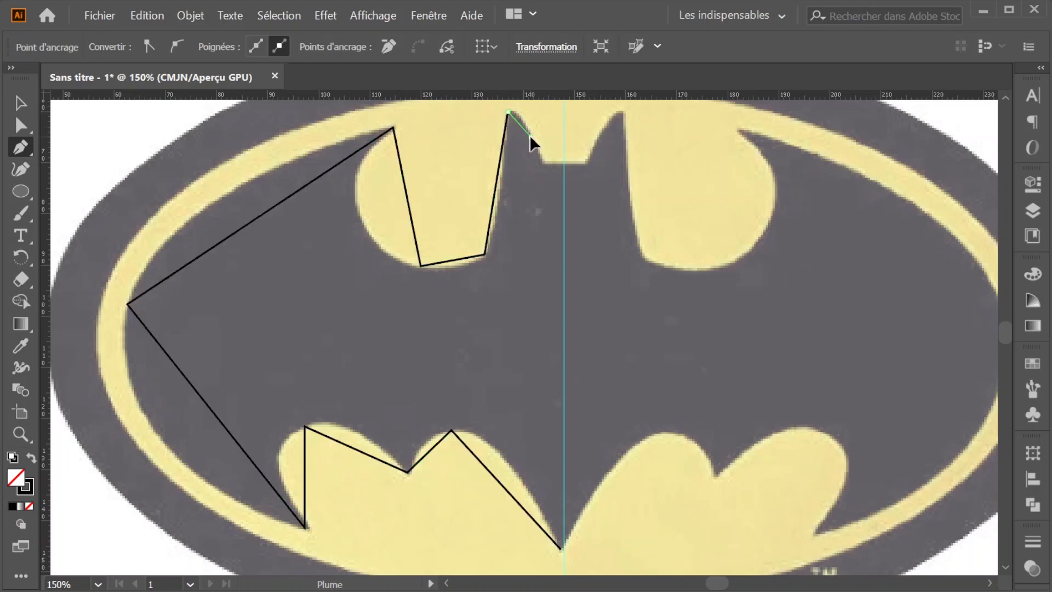
left_click(543, 163)
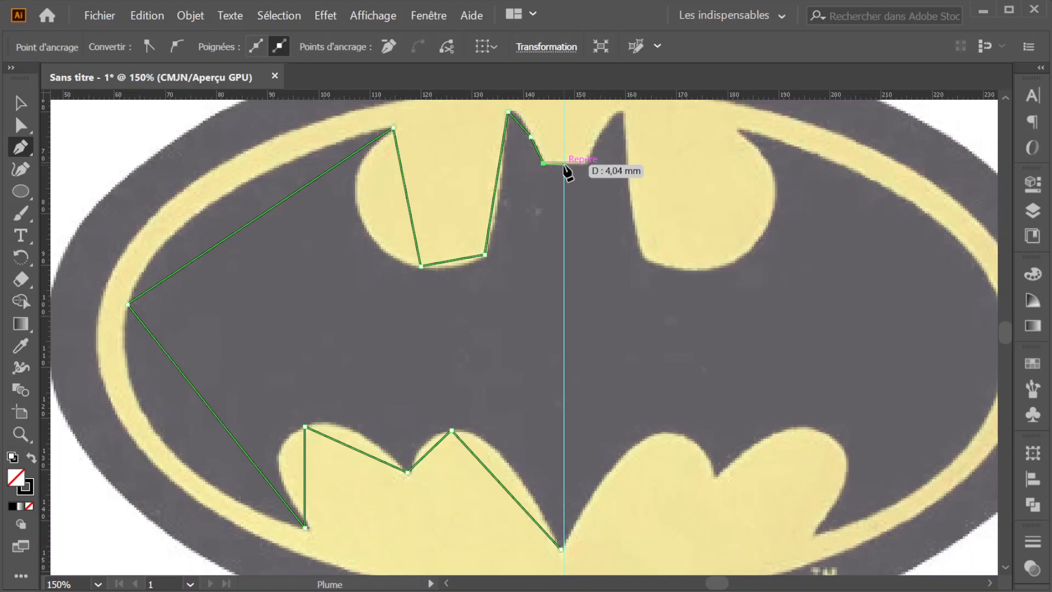
left_click(564, 163)
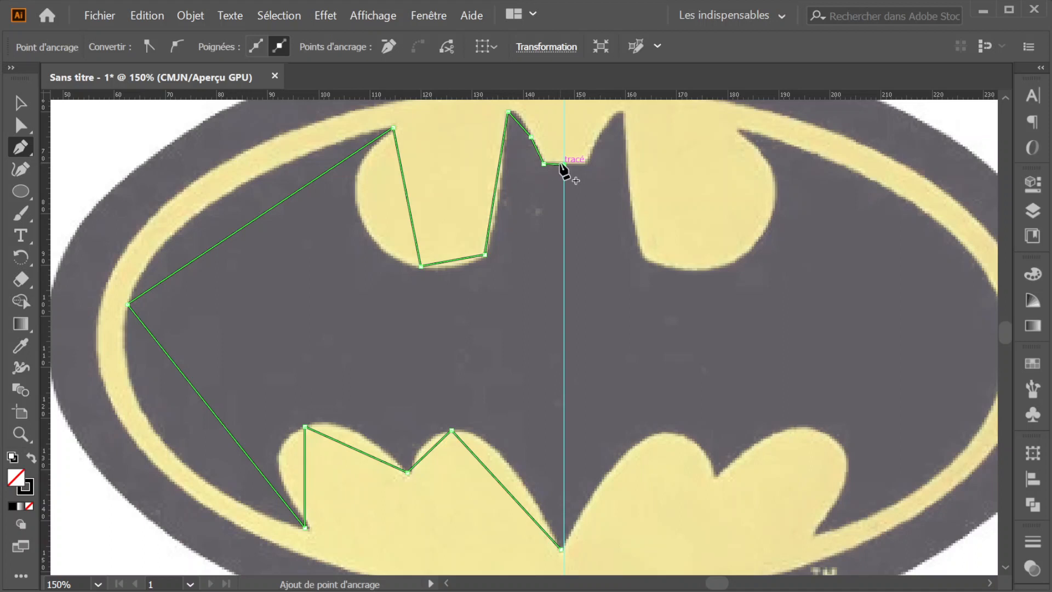
- Bend the straight segments of the bat's lower-left scallops into curves that follow the reference, from the tail point to the lower wing tip
scroll(525, 258, "down", 4)
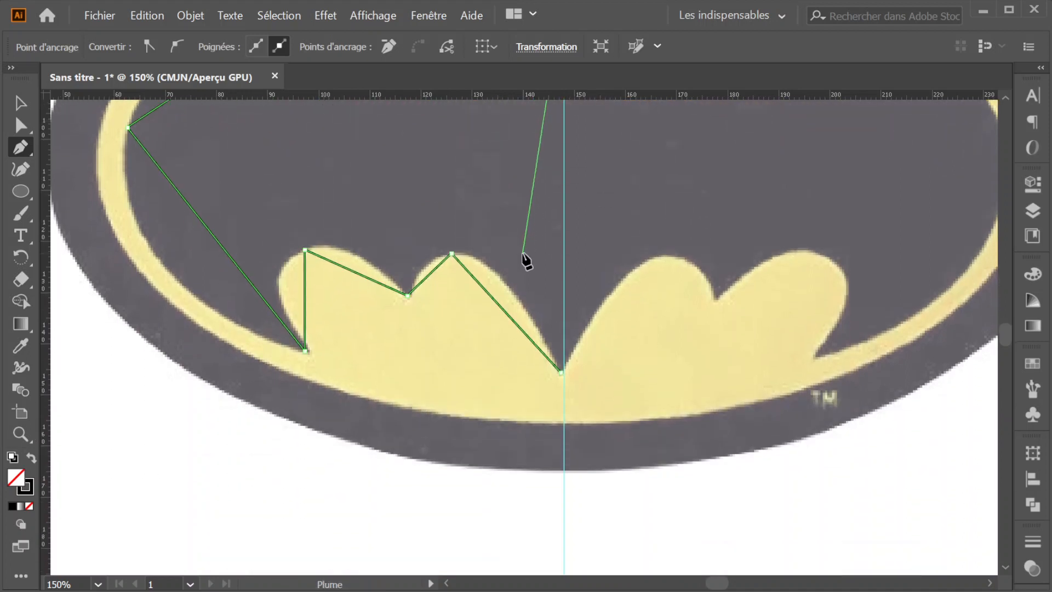
key("ctrl")
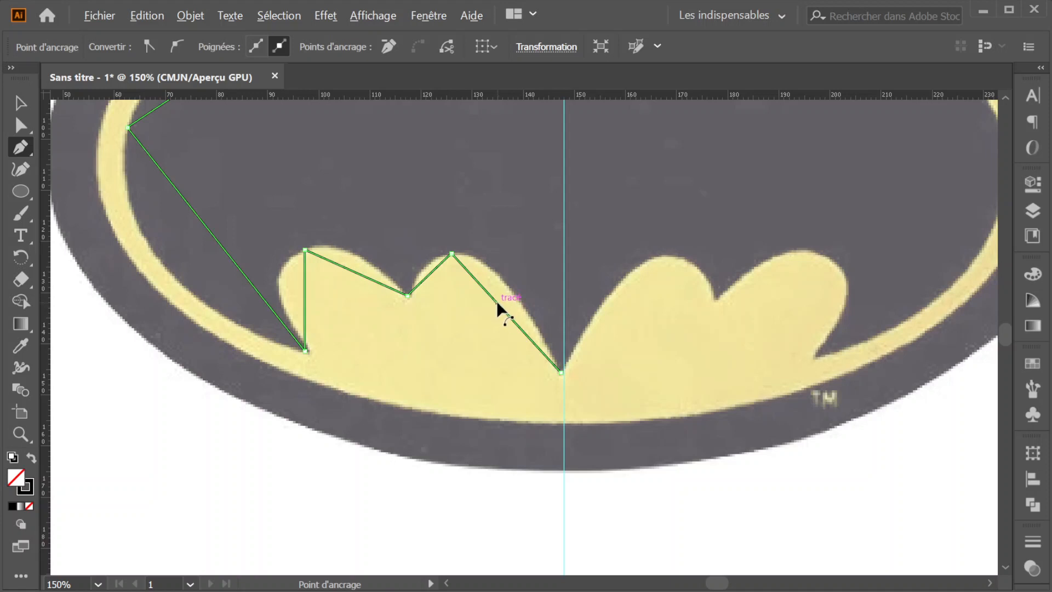
left_click_drag(497, 300, 503, 280)
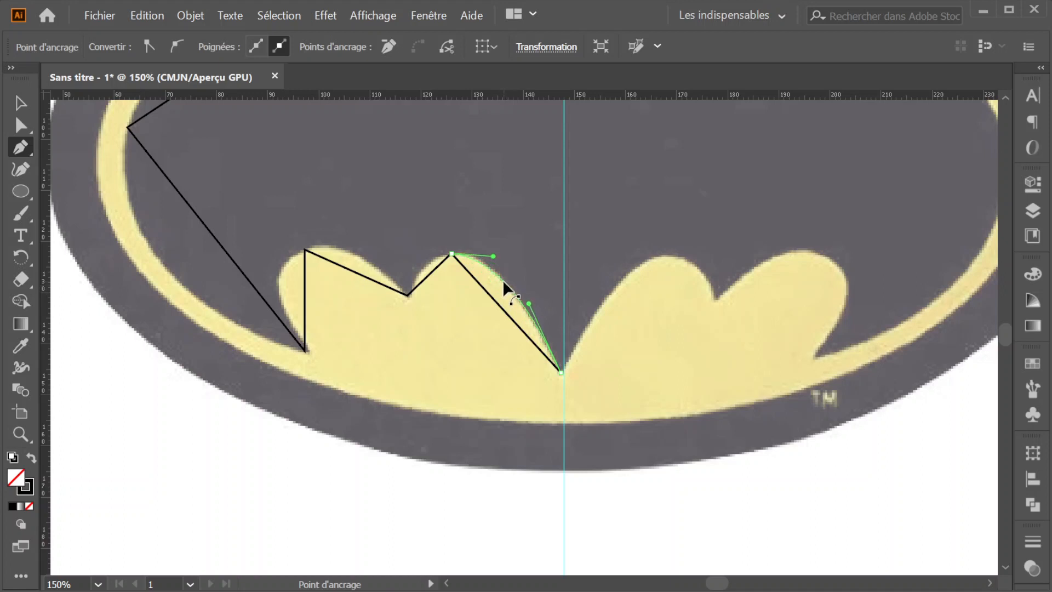
left_click_drag(502, 279, 502, 279)
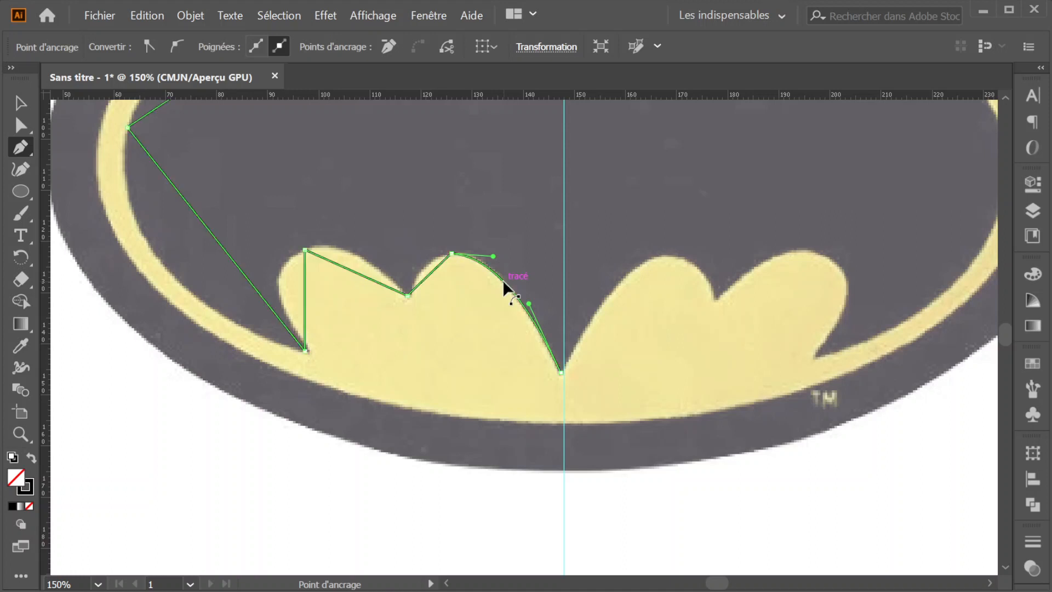
left_click_drag(433, 268, 426, 264)
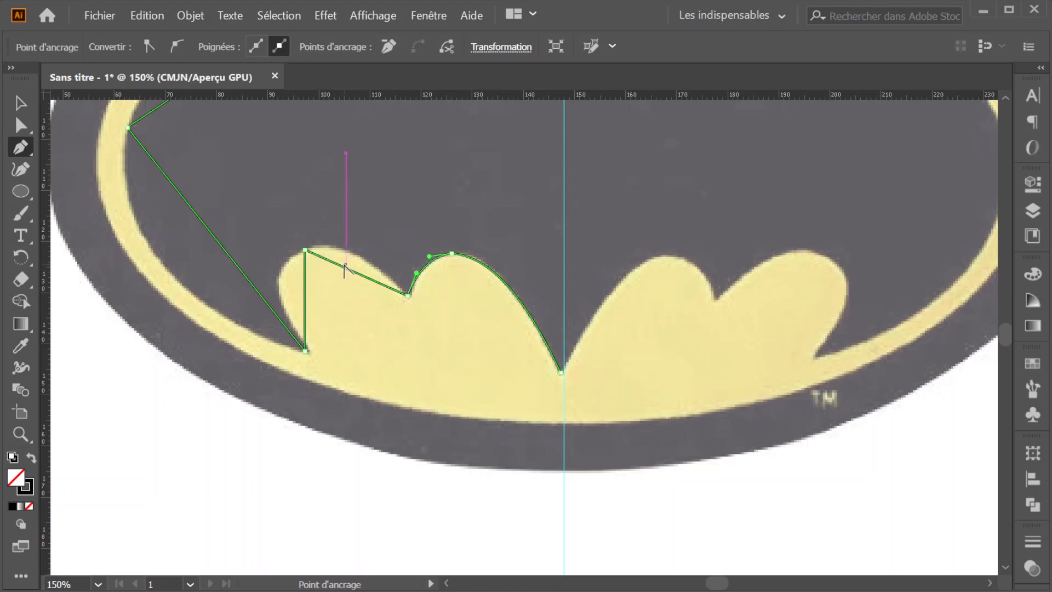
left_click_drag(348, 267, 348, 250)
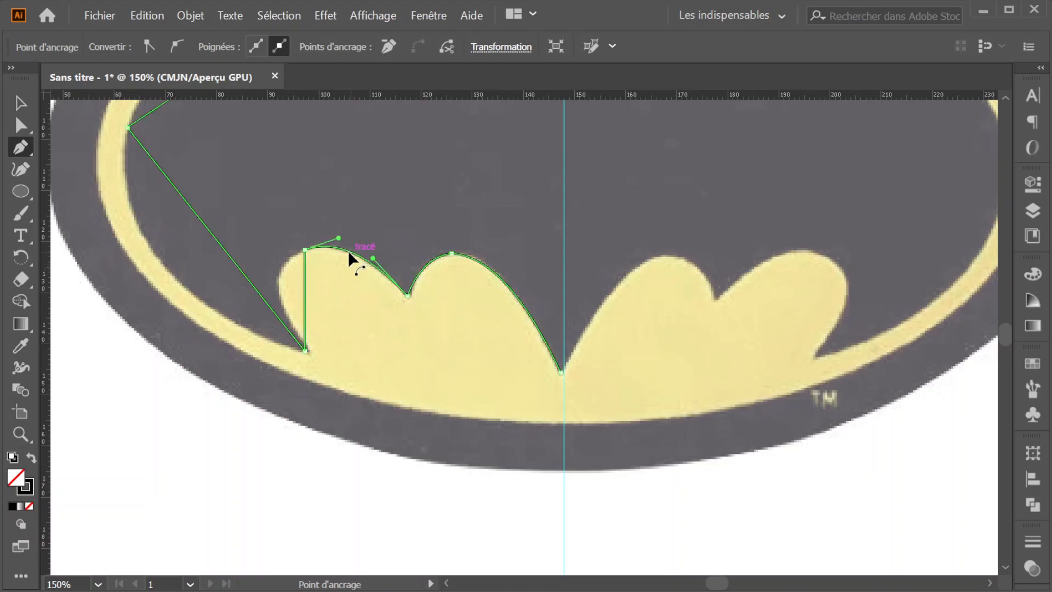
left_click_drag(304, 284, 280, 285)
- Curve the two long outer segments of the left wing to follow the inner edge of the yellow ring
scroll(186, 247, "up", 3)
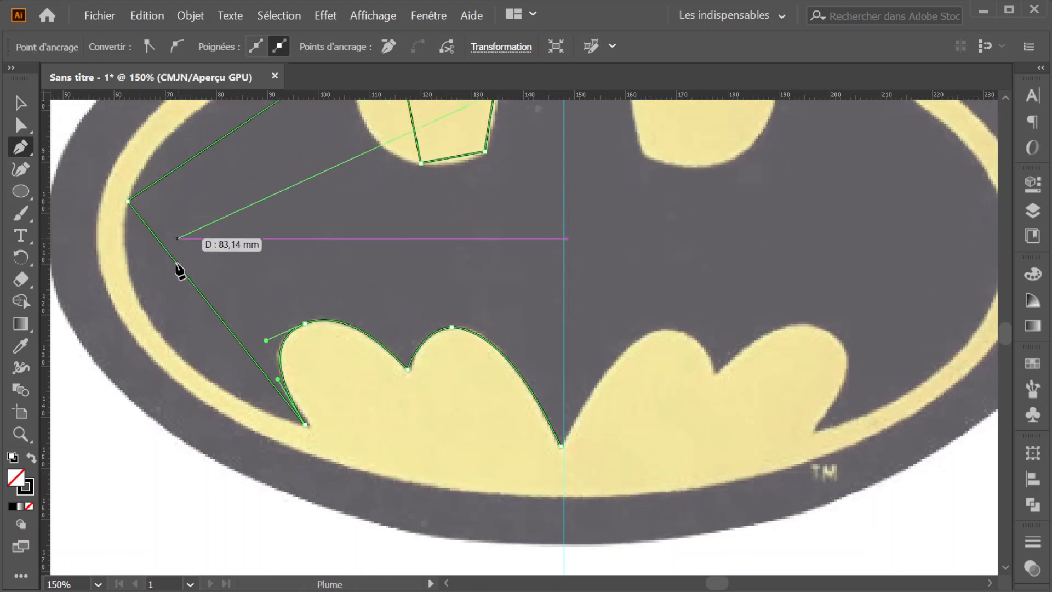
left_click_drag(195, 283, 153, 325)
scroll(187, 263, "up", 6)
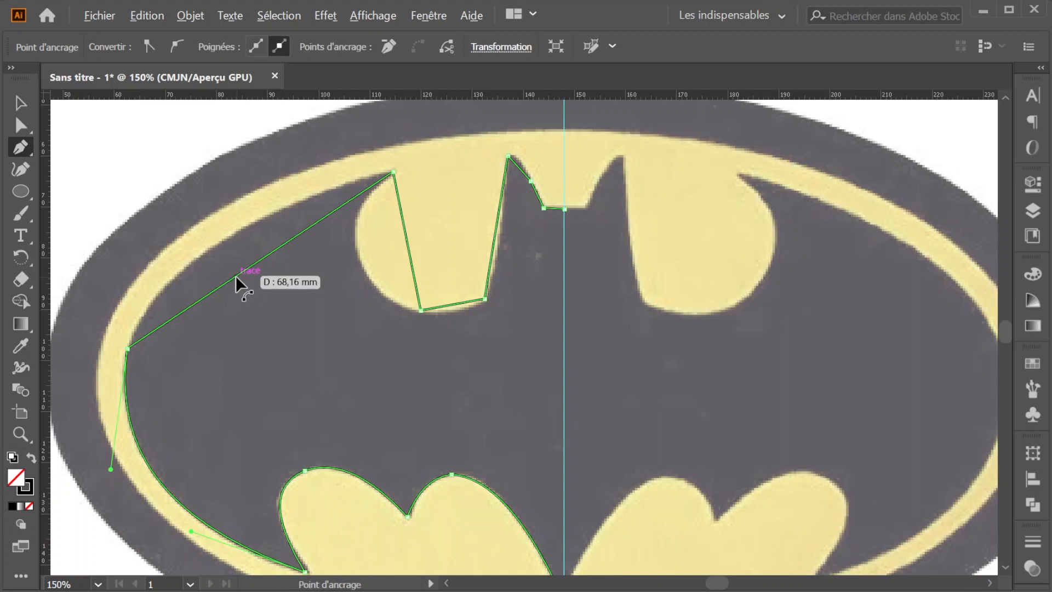
left_click_drag(236, 275, 208, 247)
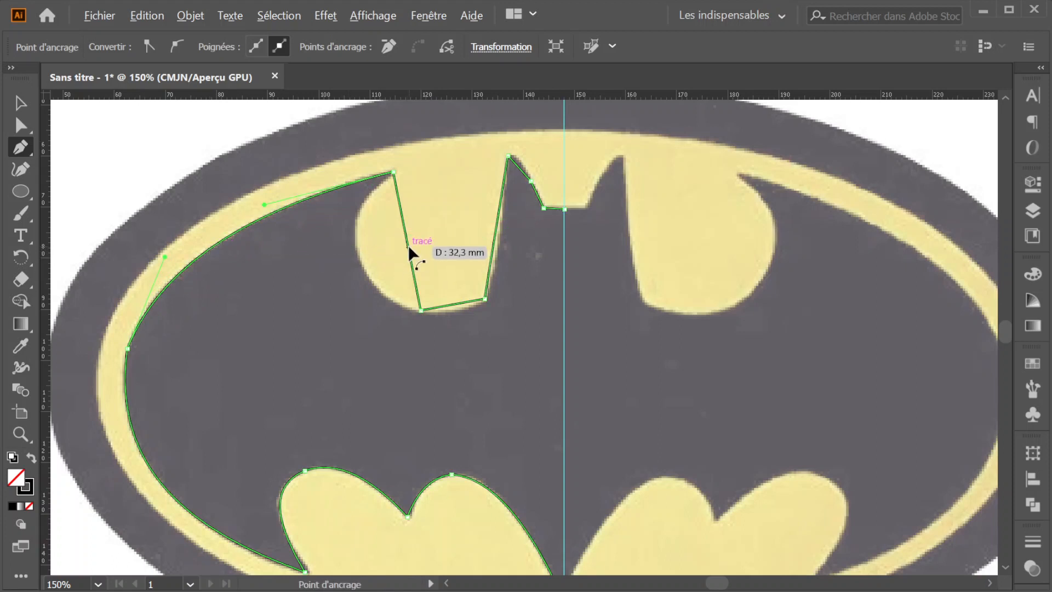
- Curve the segments of the upper-left wing hollow and the ear to match the reference, and deselect the path
left_click_drag(409, 245, 357, 251)
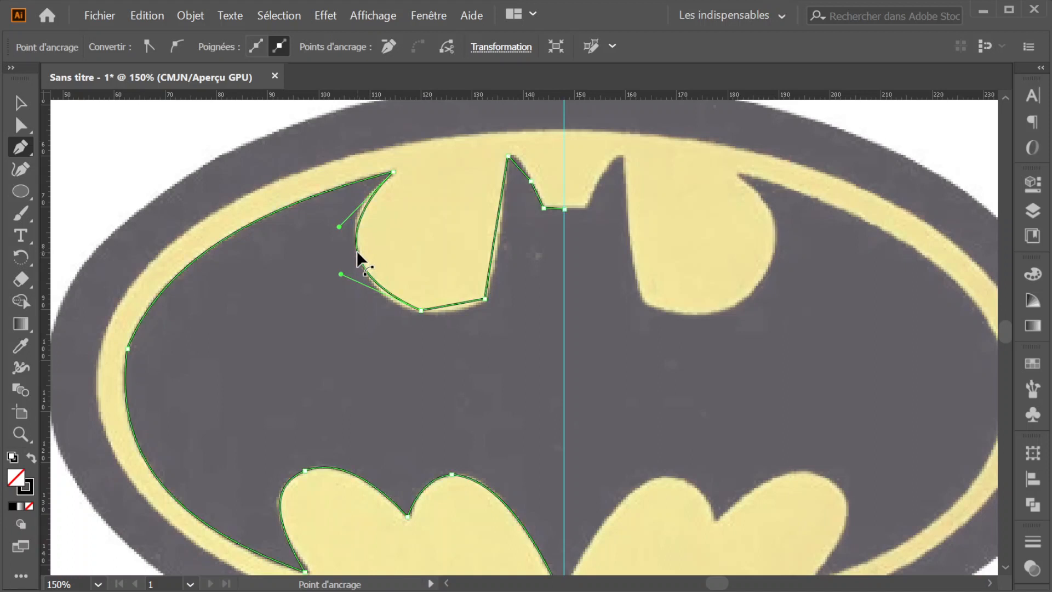
left_click_drag(456, 304, 456, 308)
left_click_drag(494, 235, 500, 238)
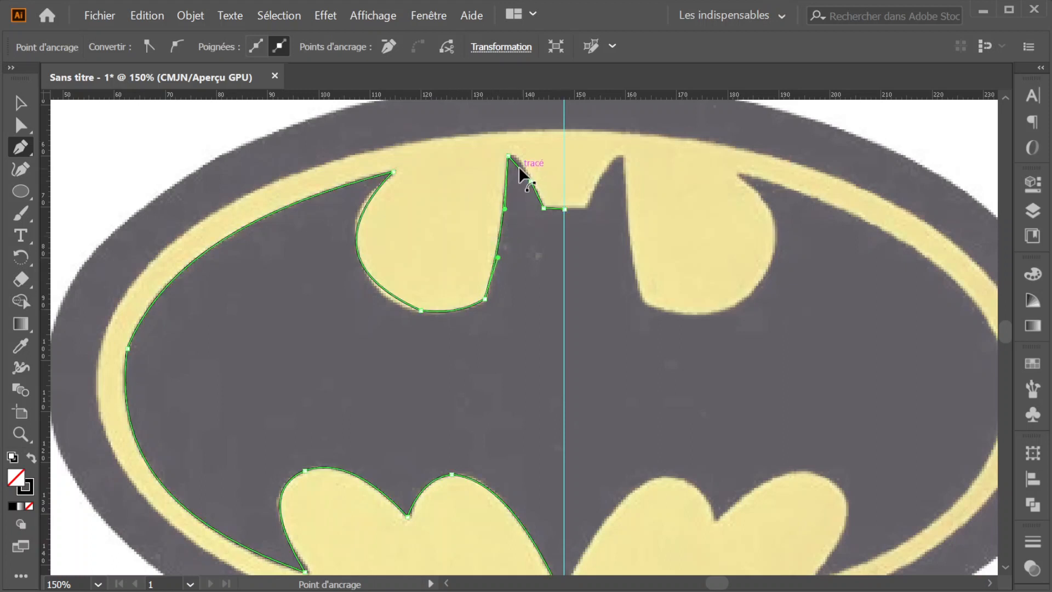
left_click_drag(518, 166, 521, 160)
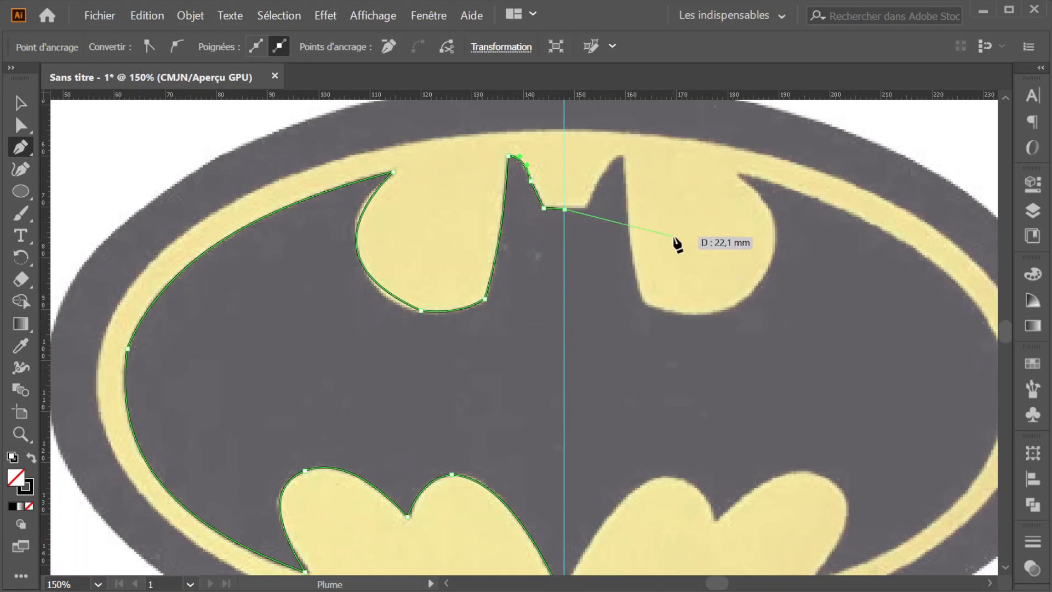
key("ctrl")
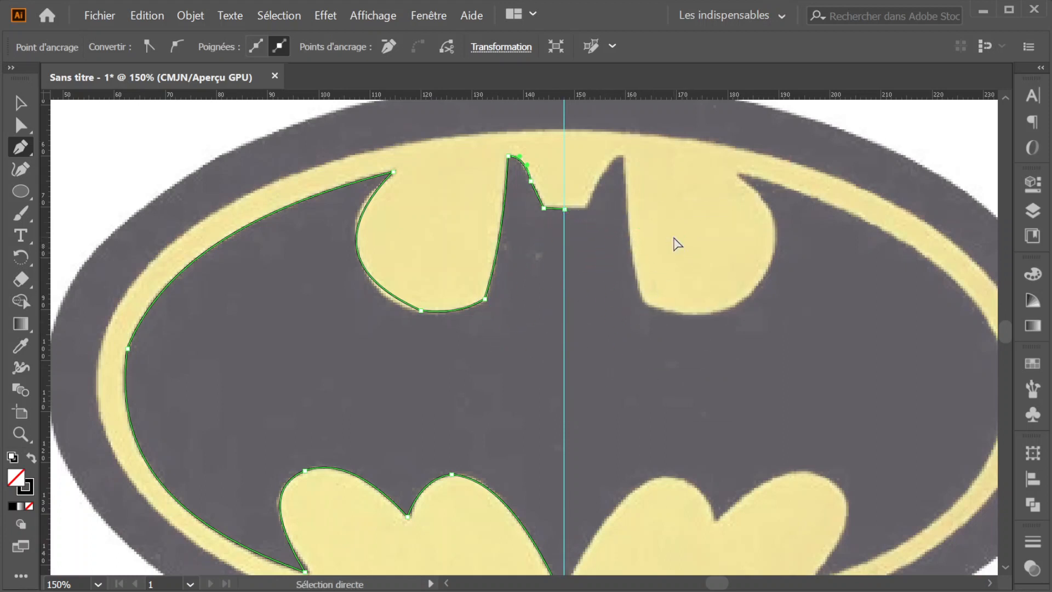
left_click(678, 244, "ctrl")
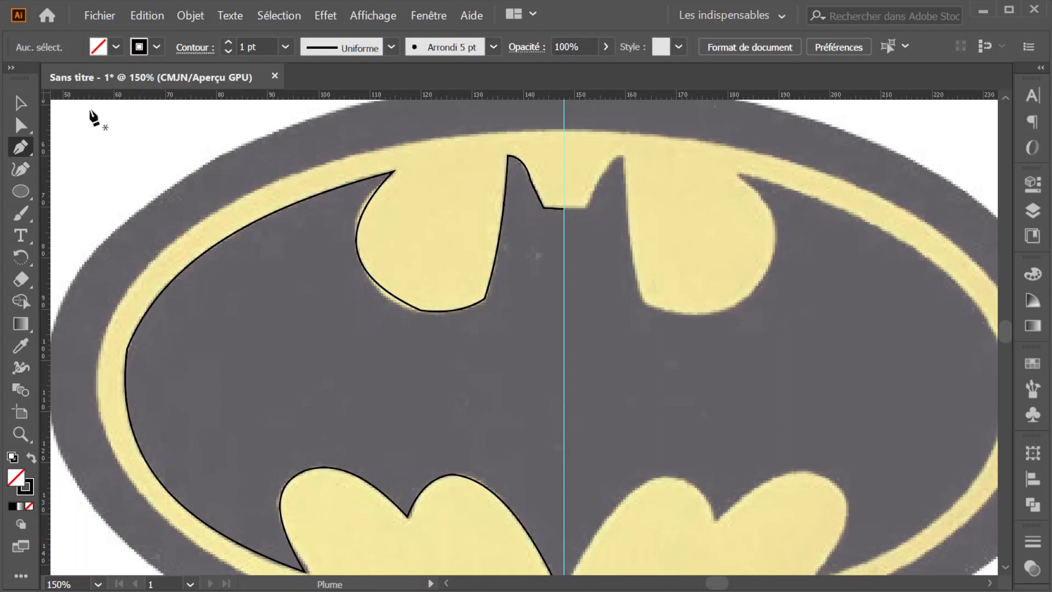
- Select the half-bat path and swap its fill and stroke to give it a black fill and no stroke
key("v")
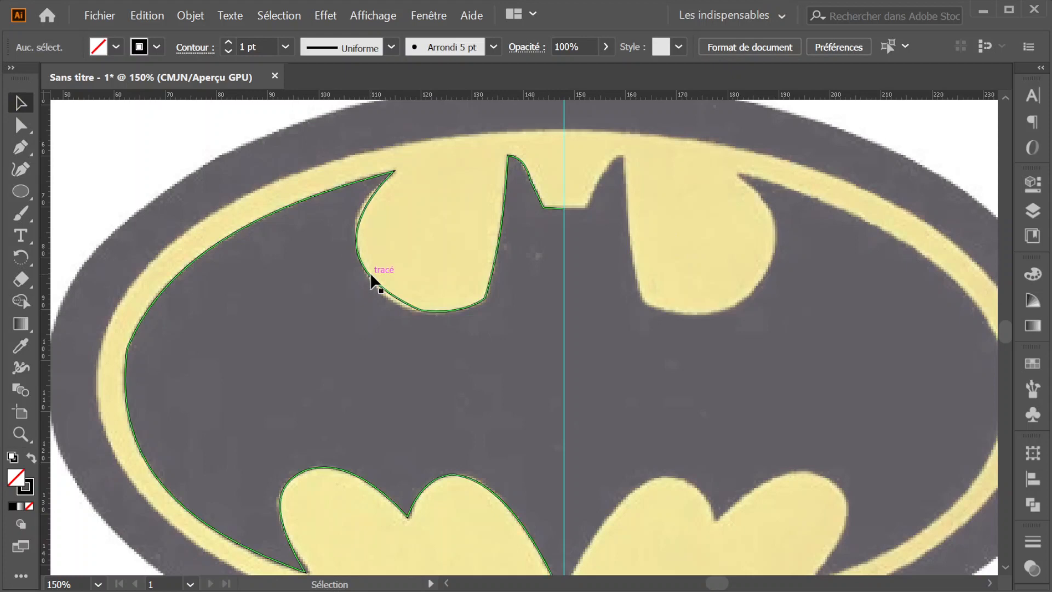
left_click(368, 276)
scroll(431, 258, "down", 3)
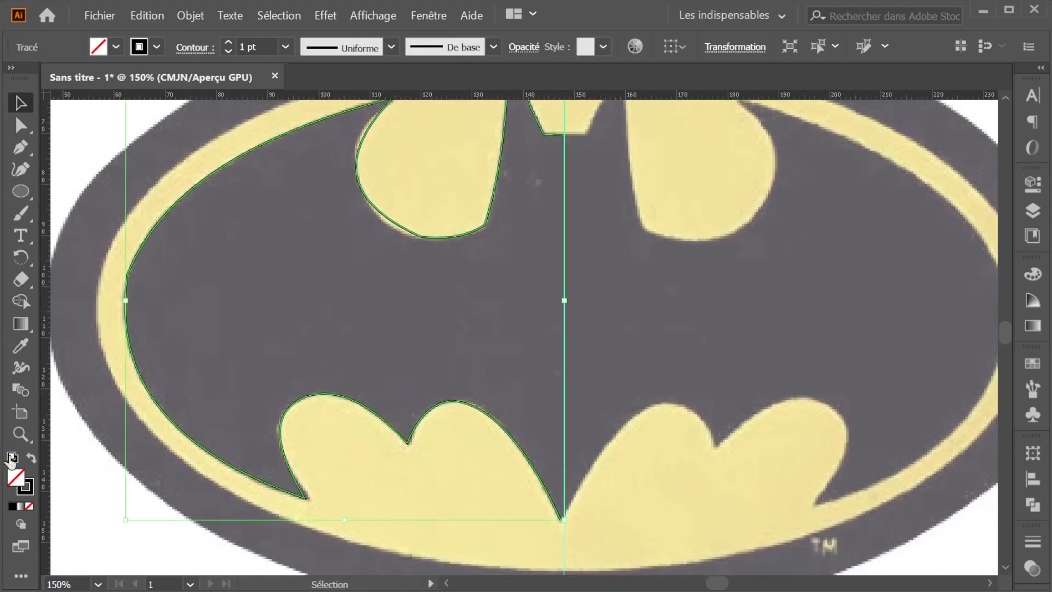
left_click(31, 458)
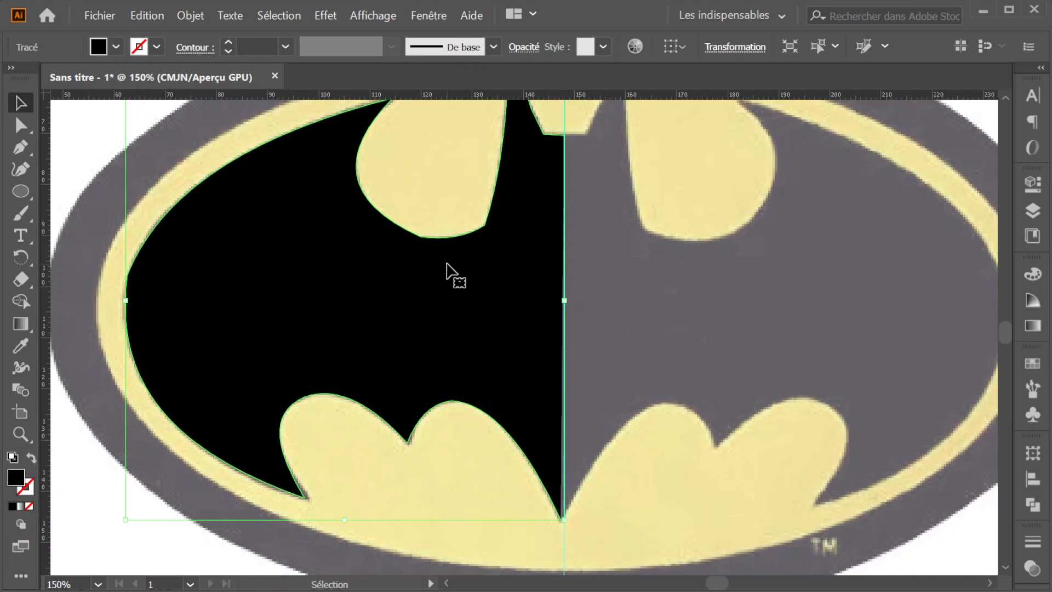
- Duplicate the black half bat to the right so the copy overlaps the centre guide
scroll(447, 263, "down", 2)
scroll(447, 263, "up", 1)
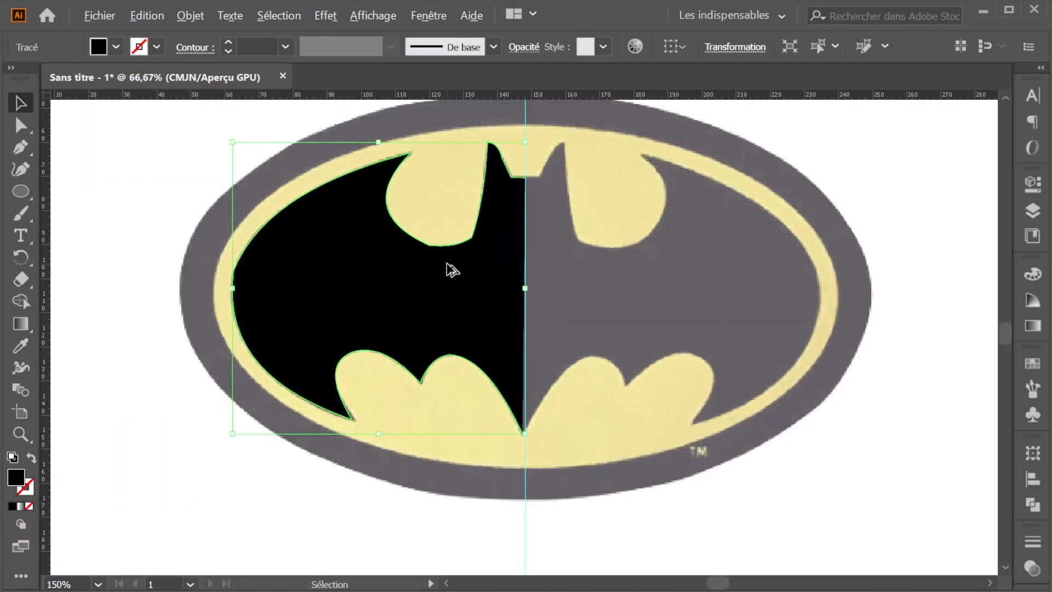
key("a")
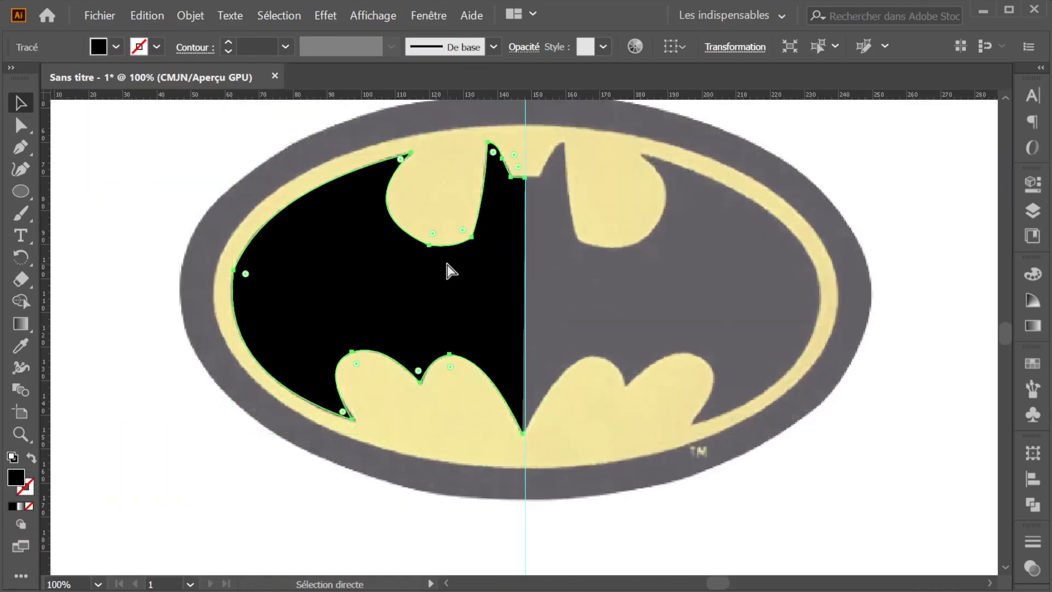
key("v")
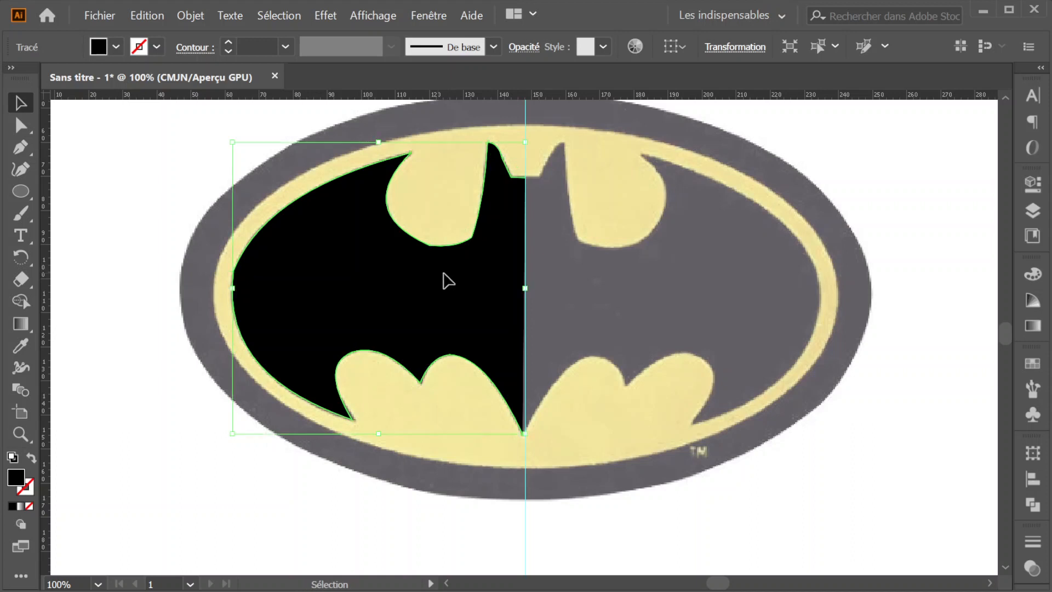
left_click_drag(446, 282, 591, 285)
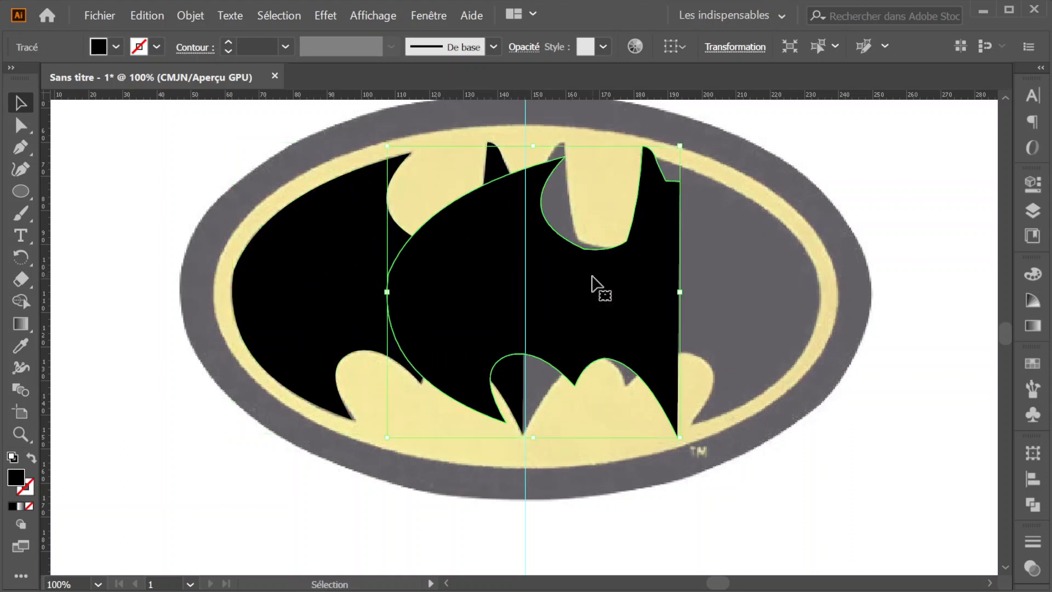
- Reflect the copy about the vertical axis and move it against the centre guide to form the bat's right half
right_click(593, 283)
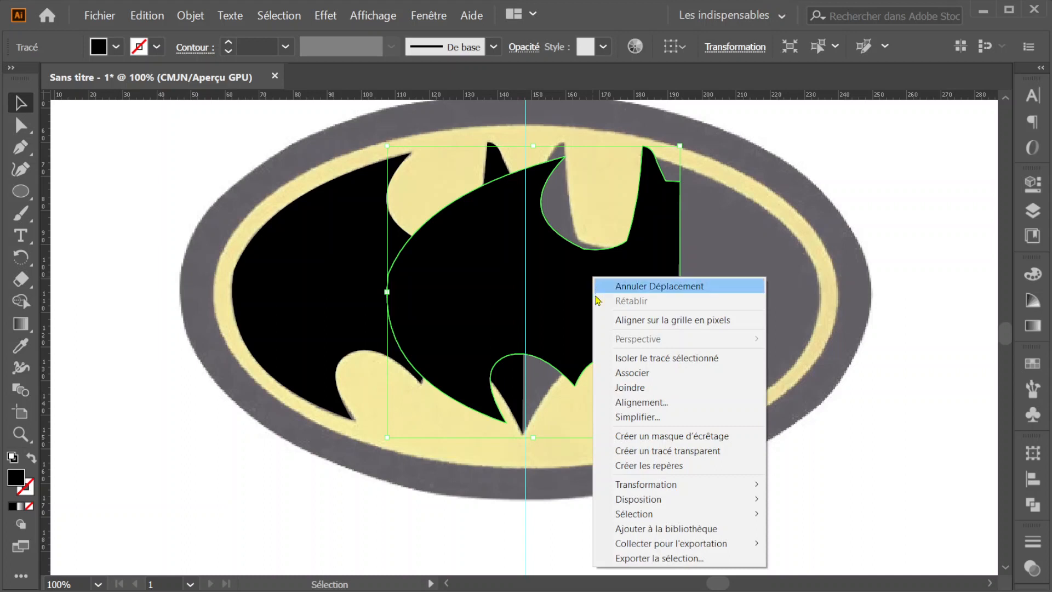
mouse_move(655, 486)
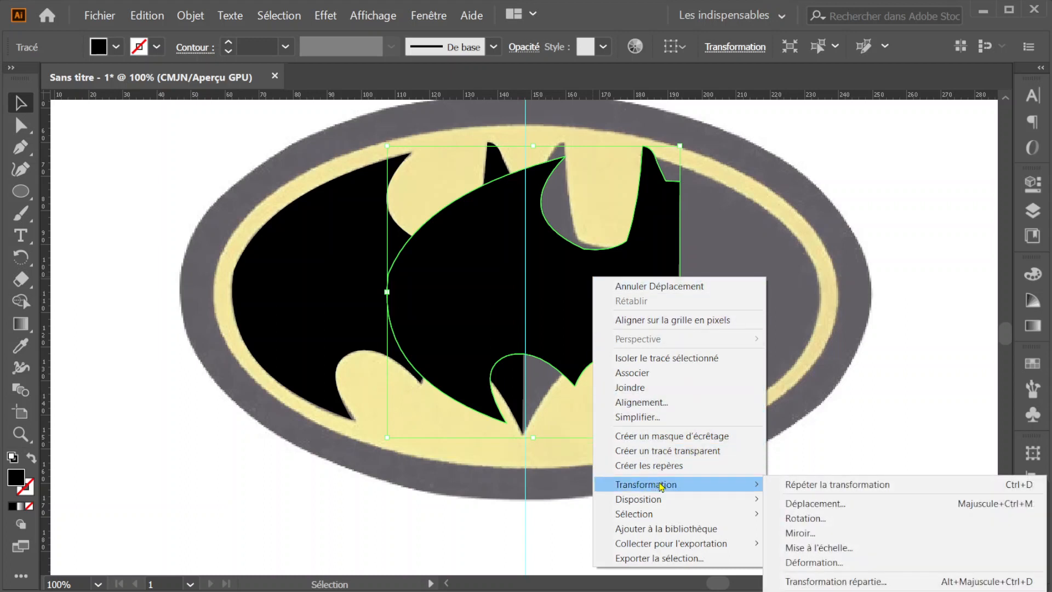
left_click(799, 532)
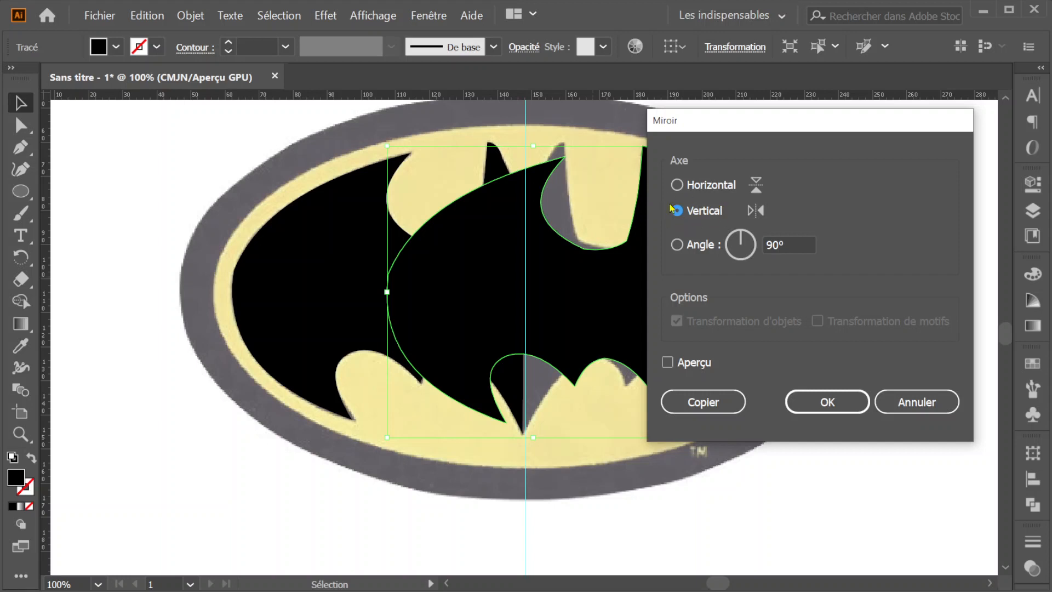
left_click(828, 402)
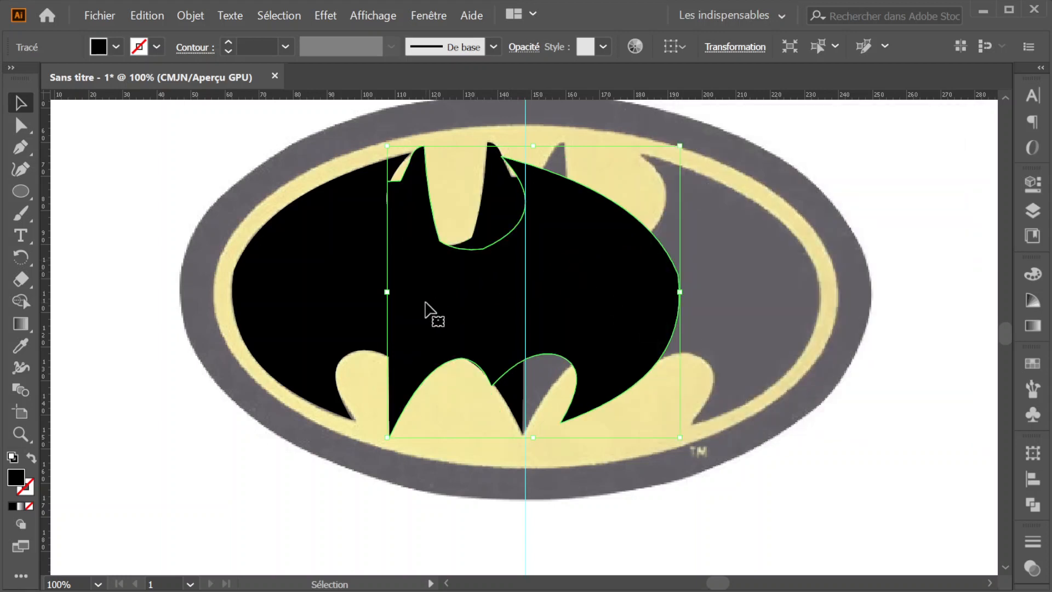
left_click_drag(442, 307, 574, 294)
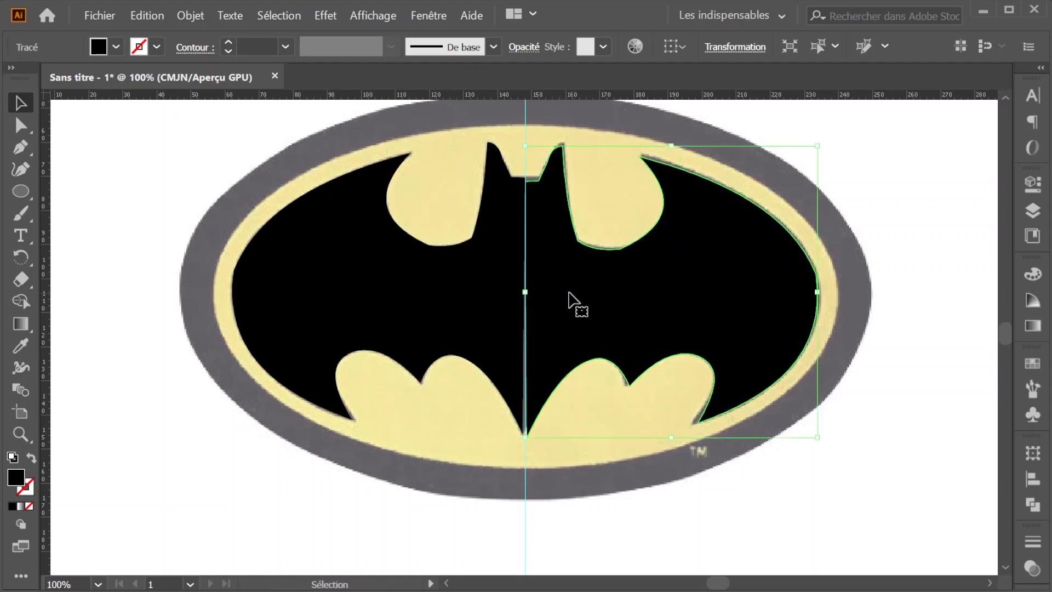
- Shift the right bat half slightly upward so its outline lines up with the left half at the centre guide
scroll(477, 237, "up", 5)
scroll(542, 313, "up", 5)
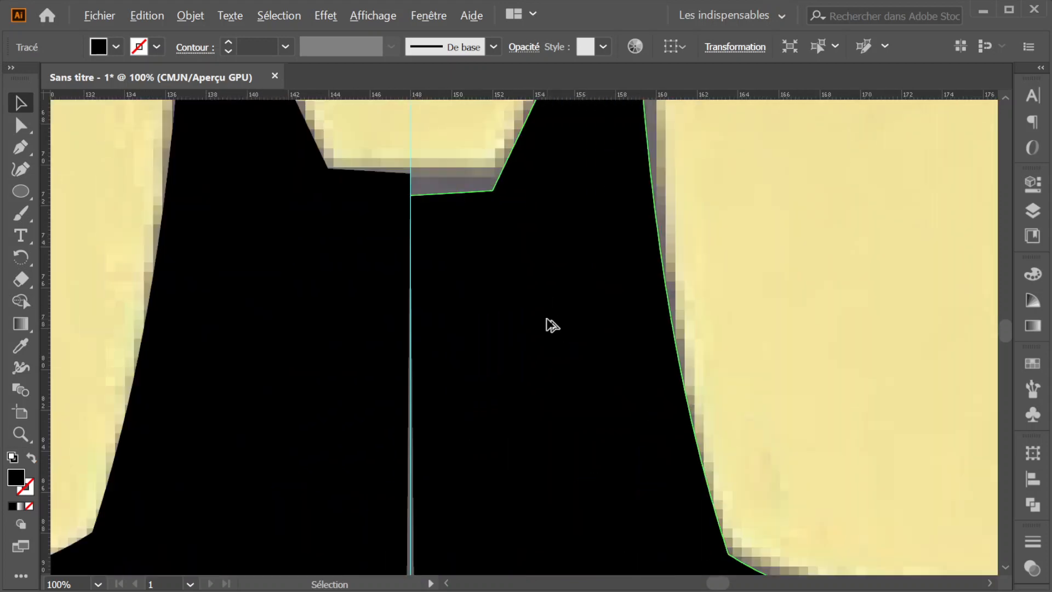
scroll(523, 307, "down", 1)
left_click_drag(518, 331, 519, 326)
scroll(502, 323, "down", 3)
scroll(498, 320, "down", 16)
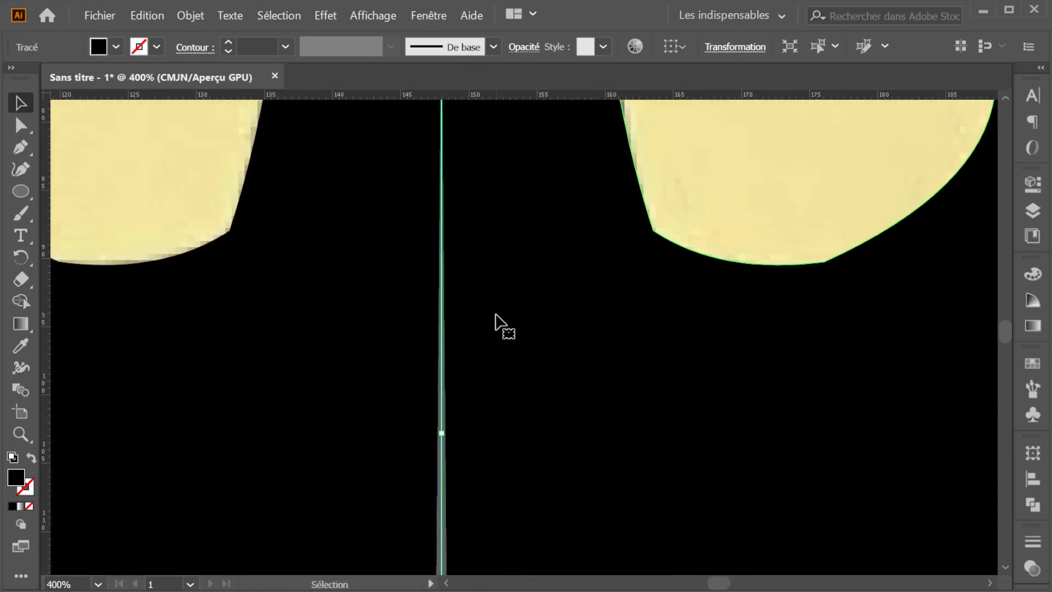
- Move the lower-tip anchor points of the left and right bat halves together onto the centre guide, closing the gap
scroll(497, 319, "down", 3)
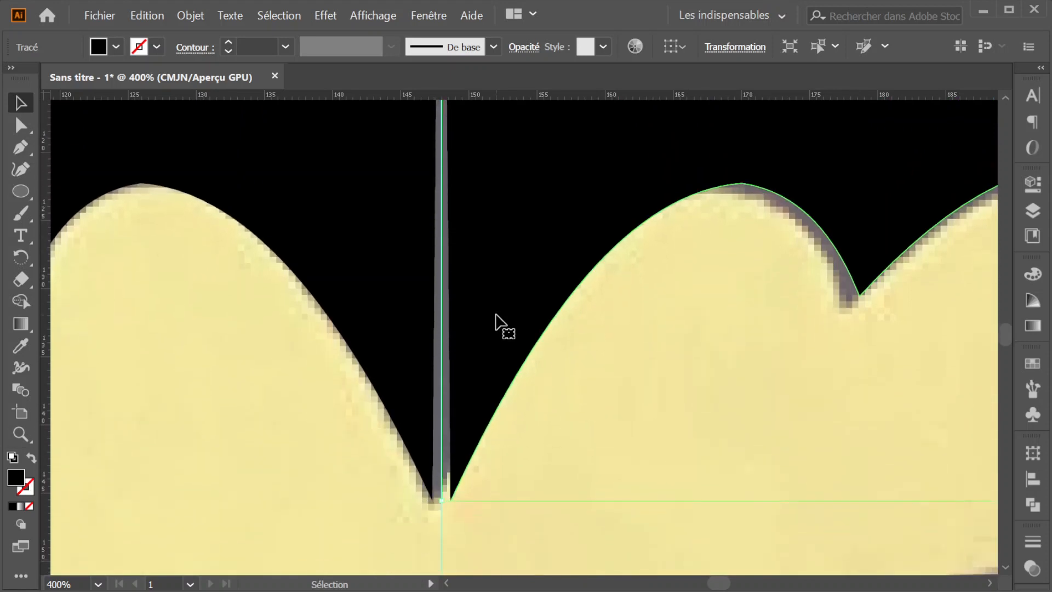
left_click(20, 126)
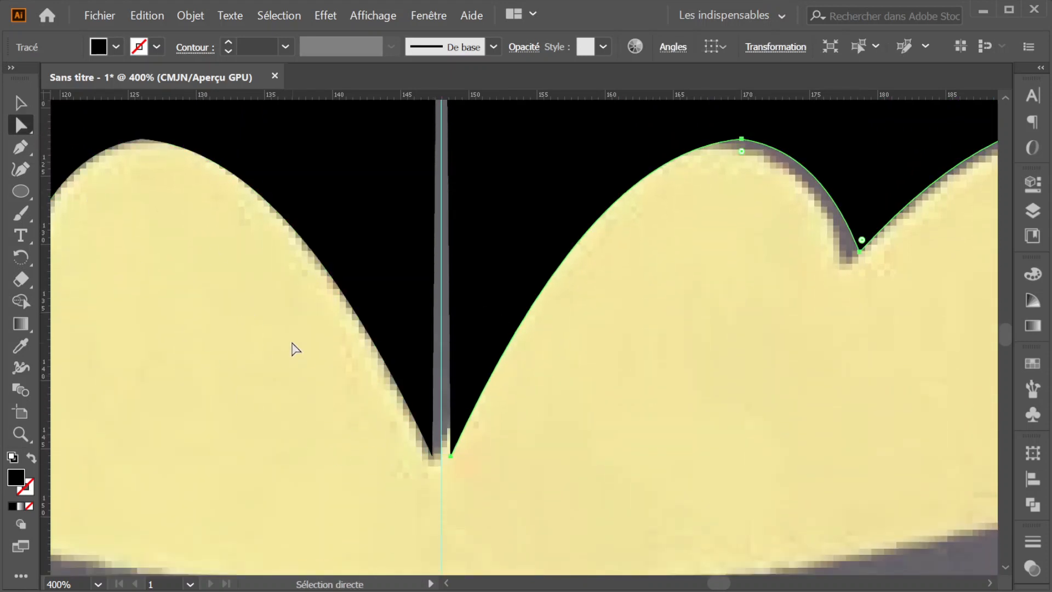
scroll(294, 347, "up", 3)
scroll(665, 352, "down", 3)
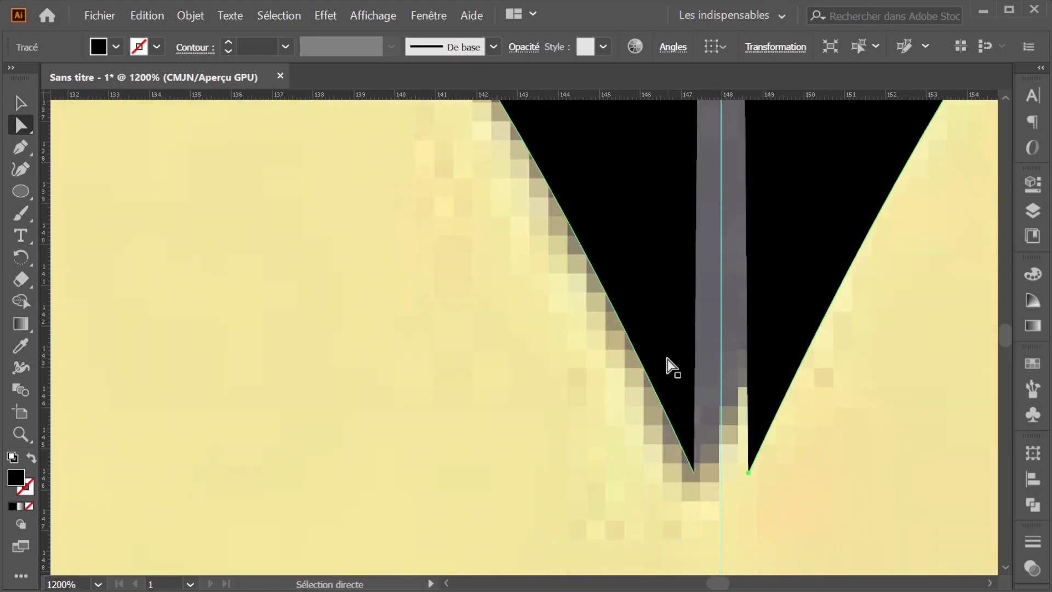
left_click(694, 414)
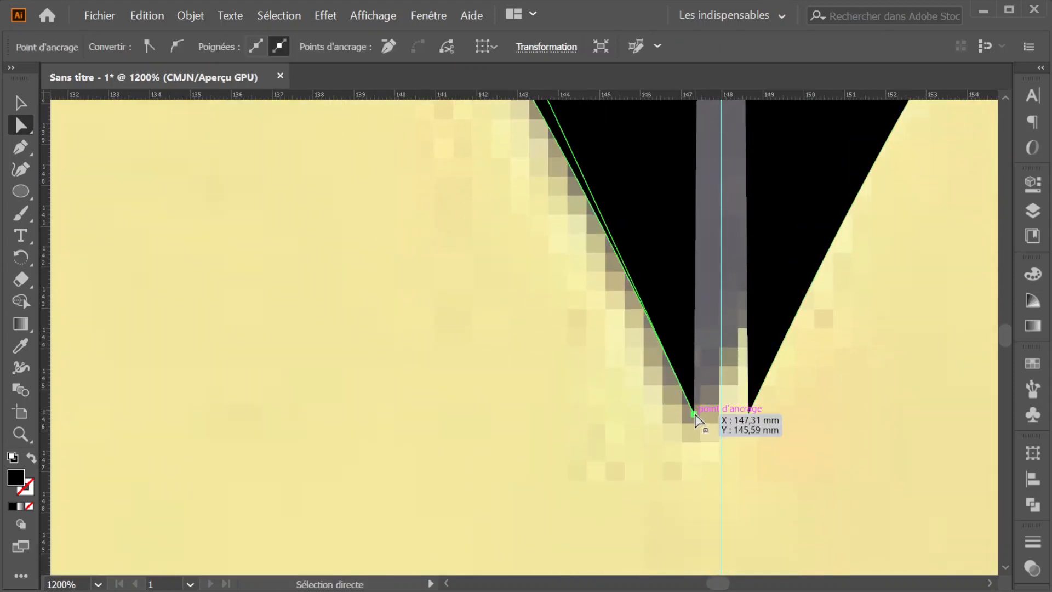
left_click_drag(695, 415, 722, 417)
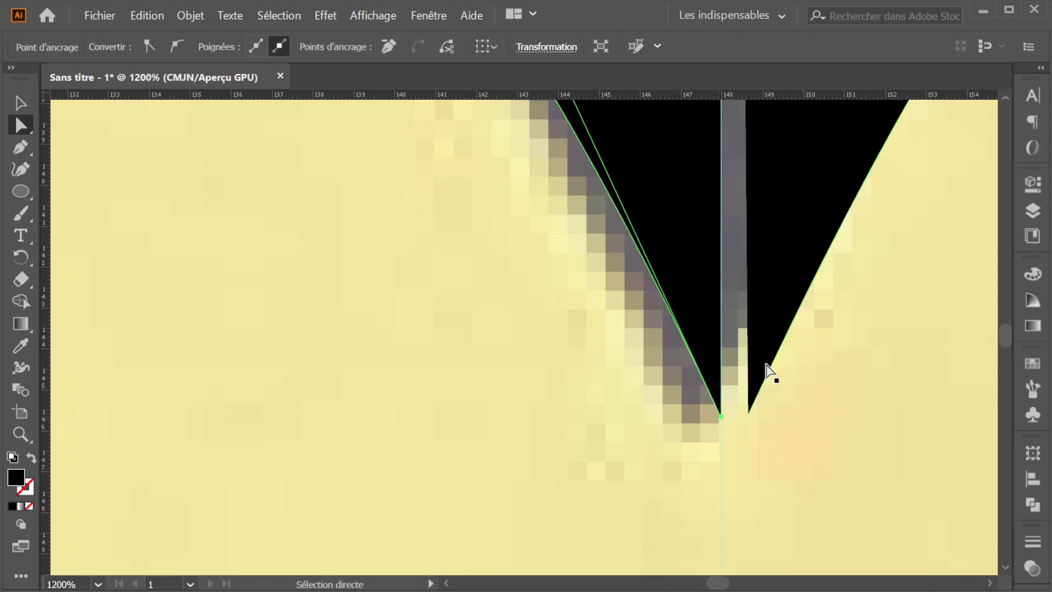
left_click(749, 415)
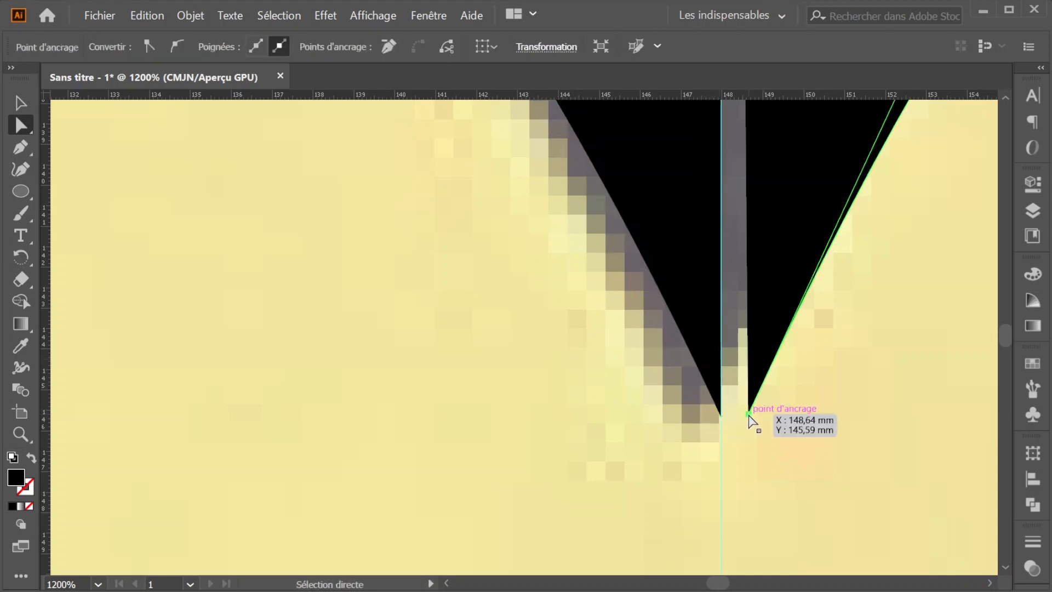
left_click_drag(749, 415, 721, 416)
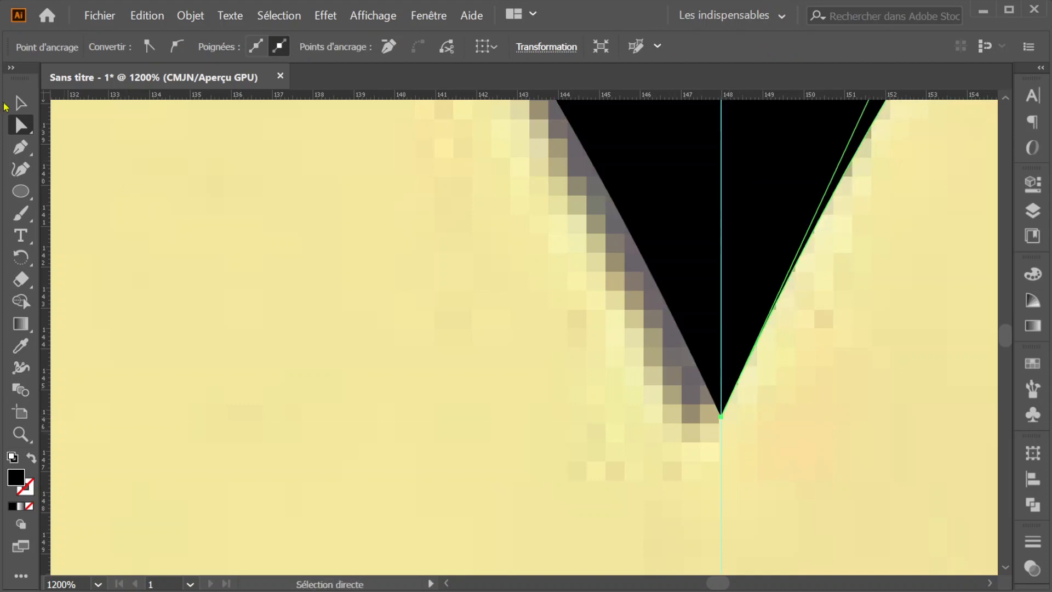
- Select both overlapping anchor points at the bat's lower tip and join them
left_click(672, 370)
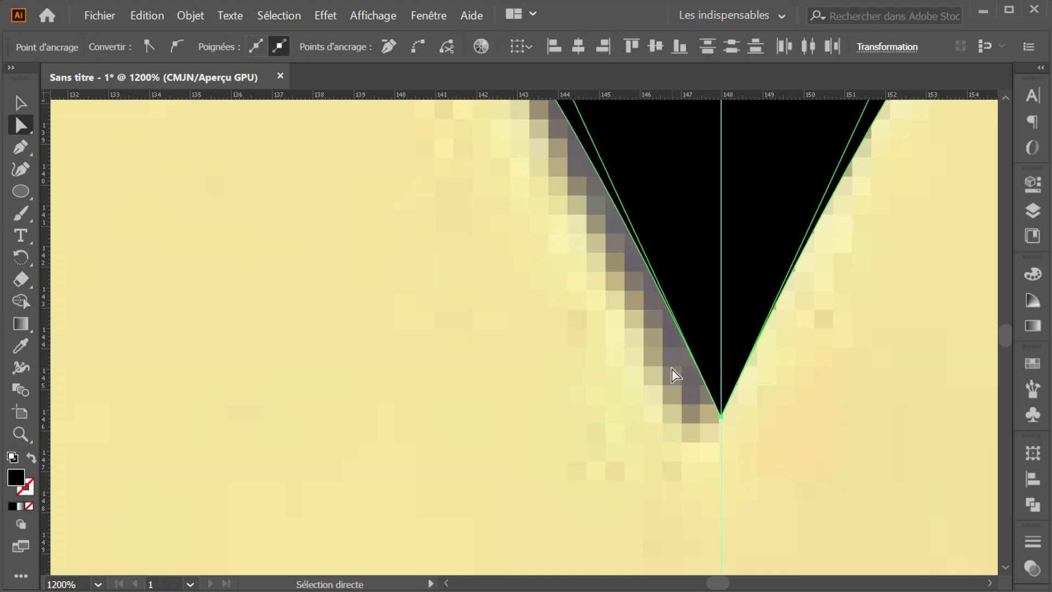
right_click(722, 419)
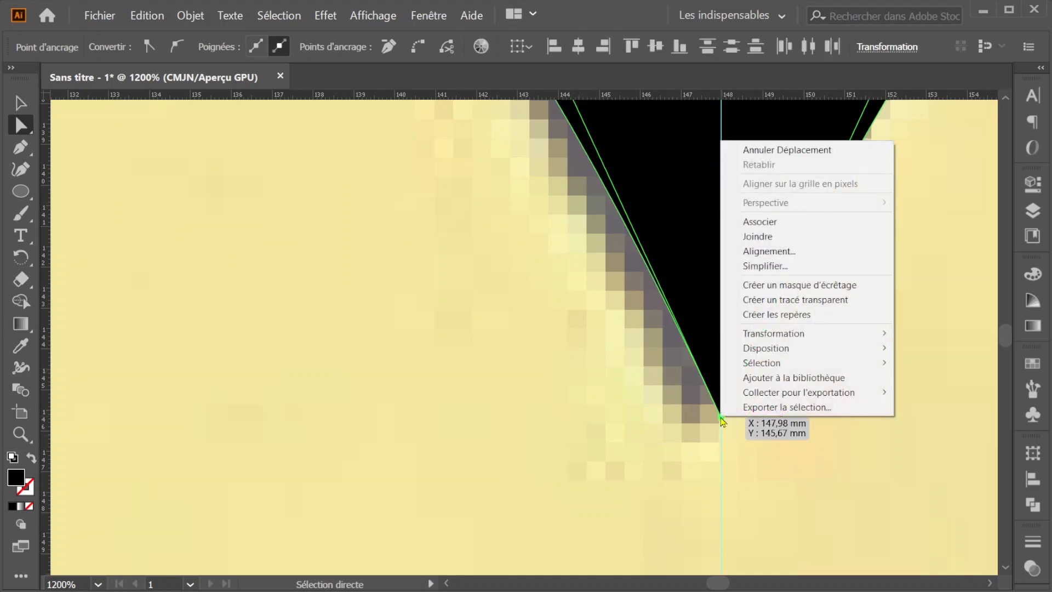
left_click(763, 245)
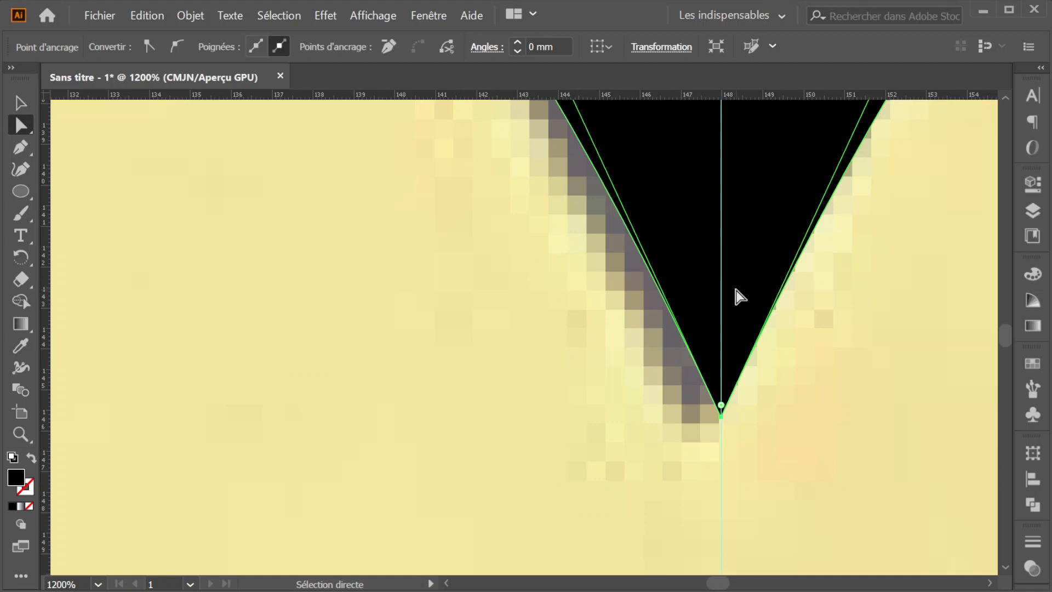
- Select the two meeting anchor points between the ears on the centre guide and join them to close the bat outline
scroll(735, 296, "down", 4, "alt")
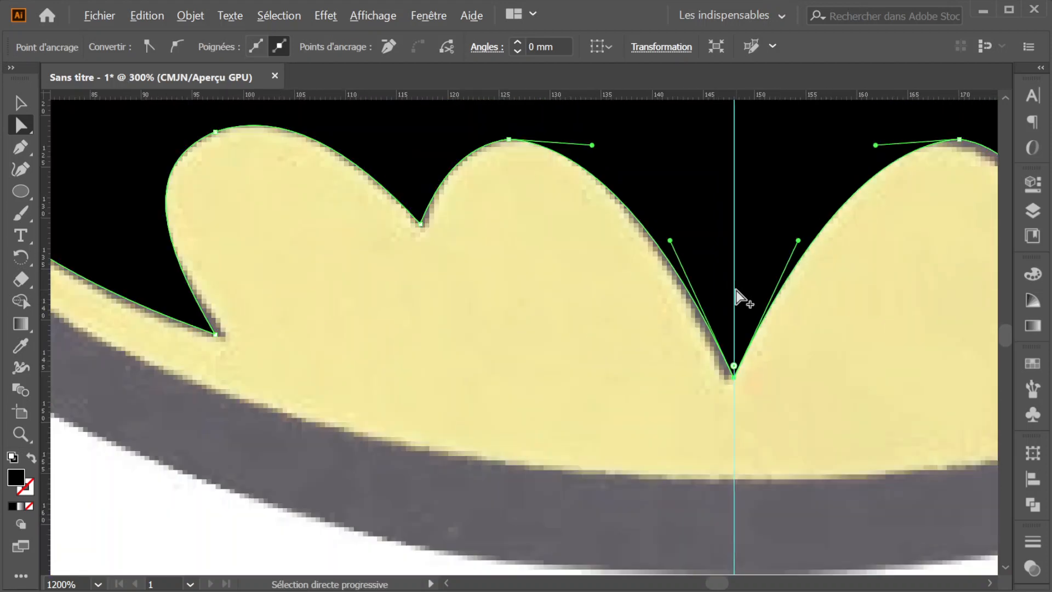
scroll(735, 290, "up", 10)
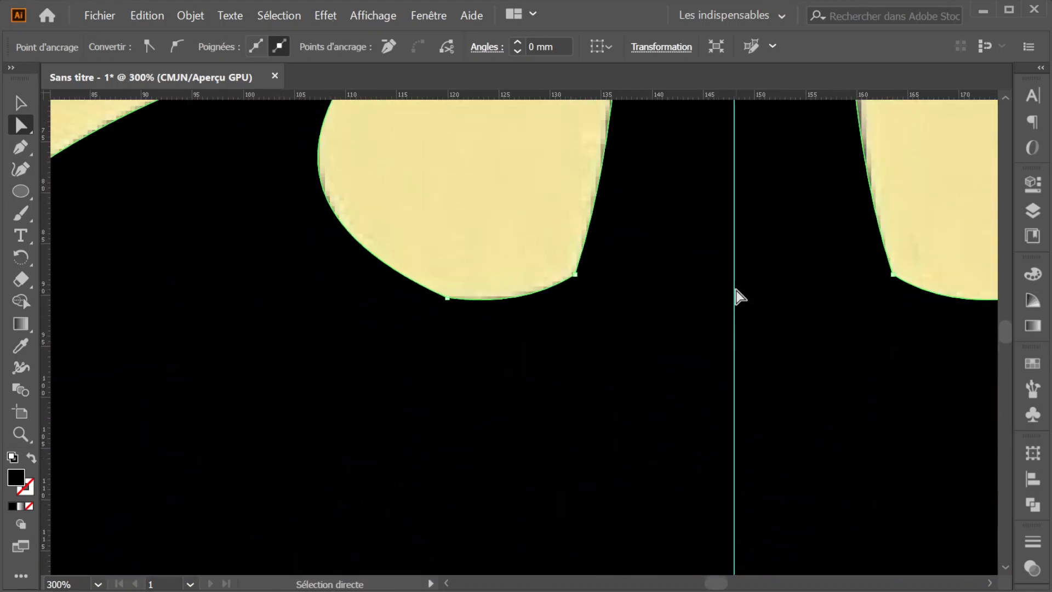
scroll(735, 291, "up", 3)
scroll(736, 290, "up", 3, "alt")
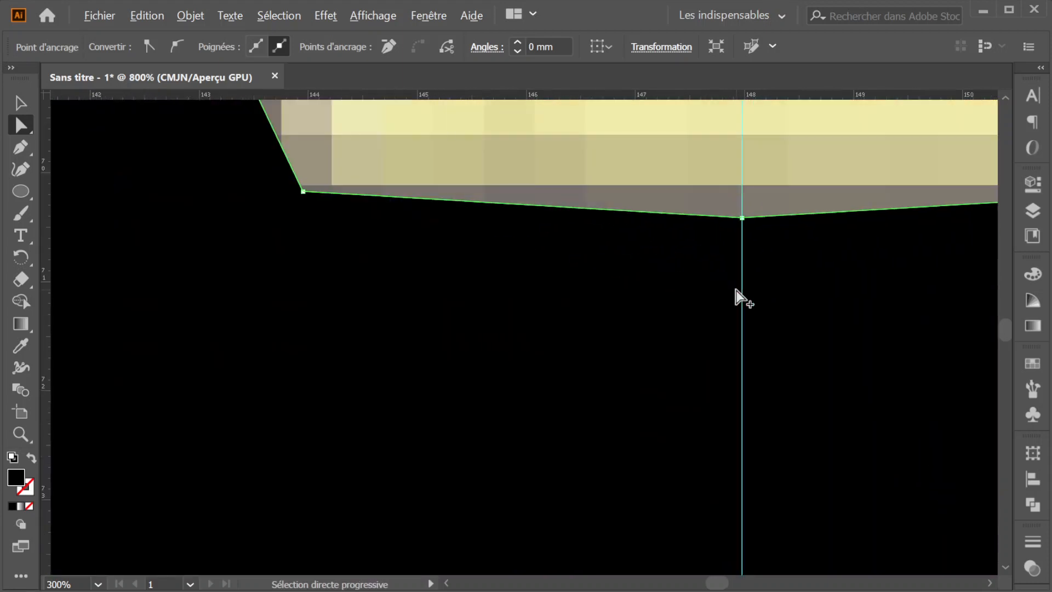
left_click_drag(714, 161, 754, 248)
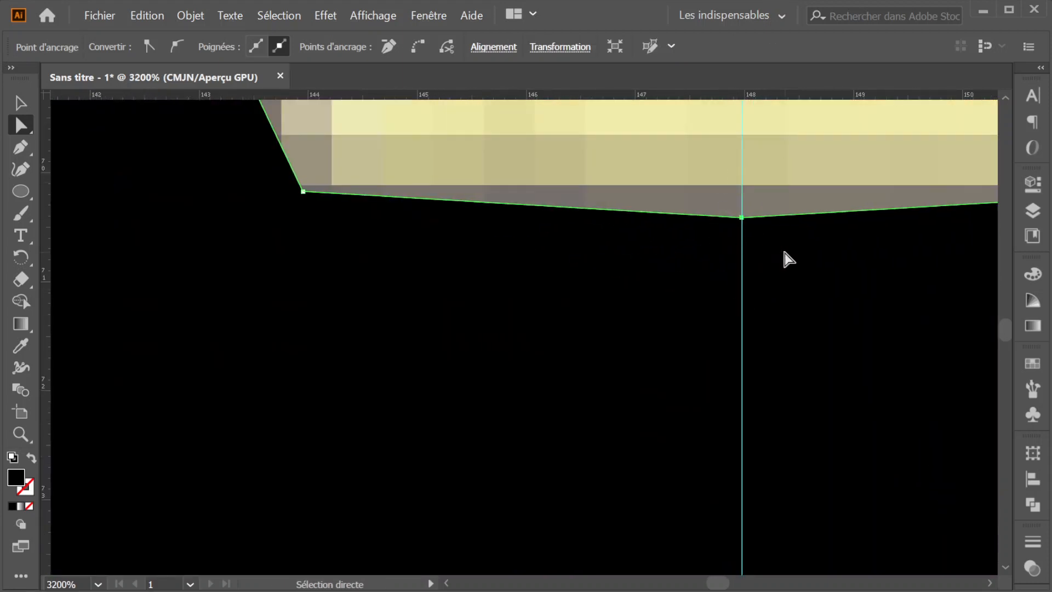
right_click(742, 219)
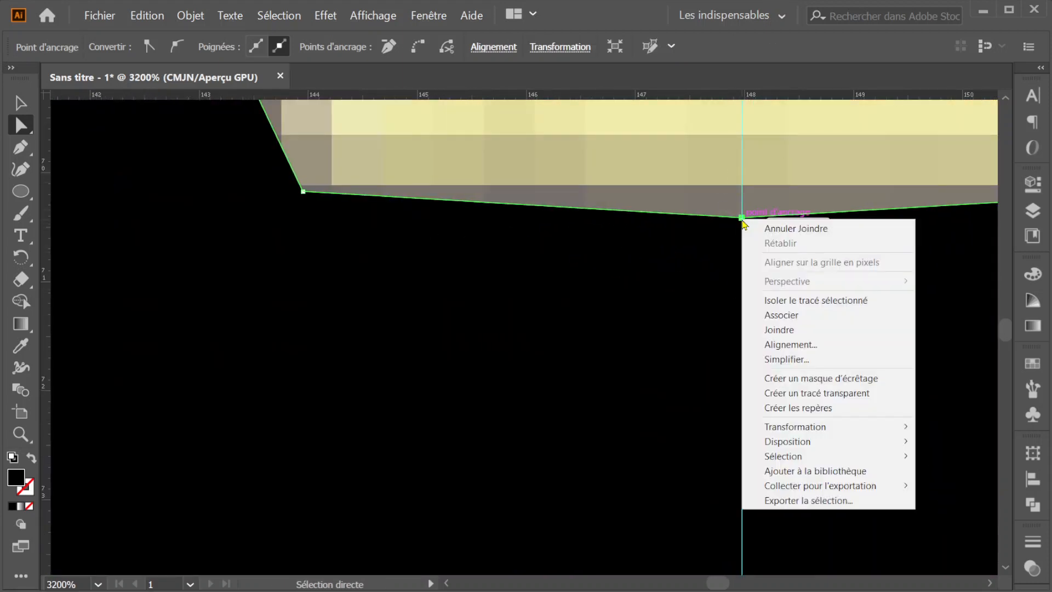
left_click(778, 329)
- Select the whole joined bat and reposition it so it sits centred on the guide over the reference
scroll(690, 270, "down", 5, "alt")
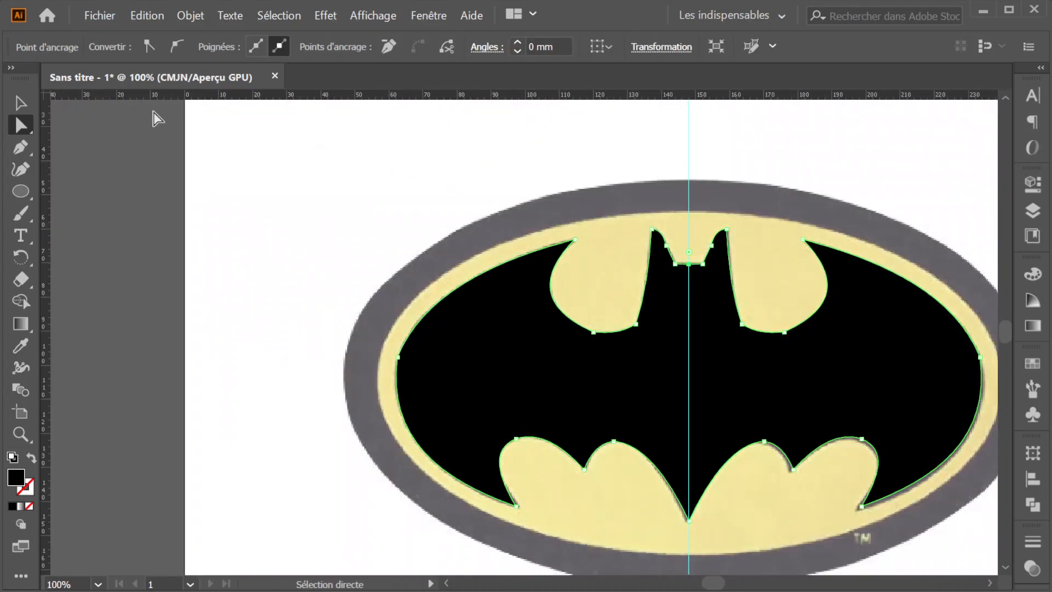
key("v")
left_click(475, 172)
left_click(689, 383)
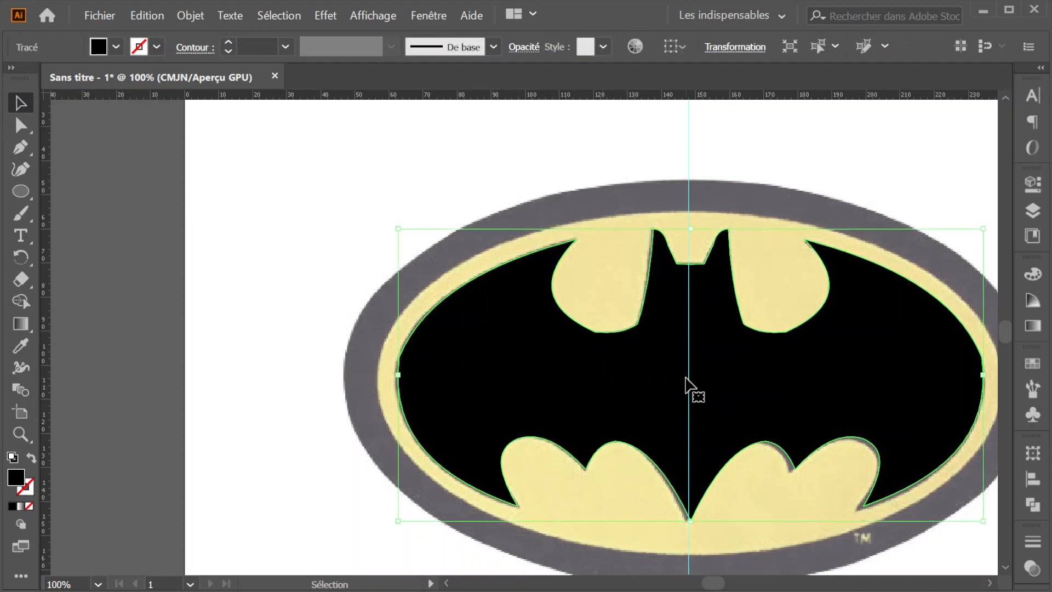
mouse_move(734, 386)
left_mouse_down()
mouse_move(672, 357)
mouse_move(686, 347)
mouse_move(742, 377)
mouse_move(740, 387)
left_mouse_up()
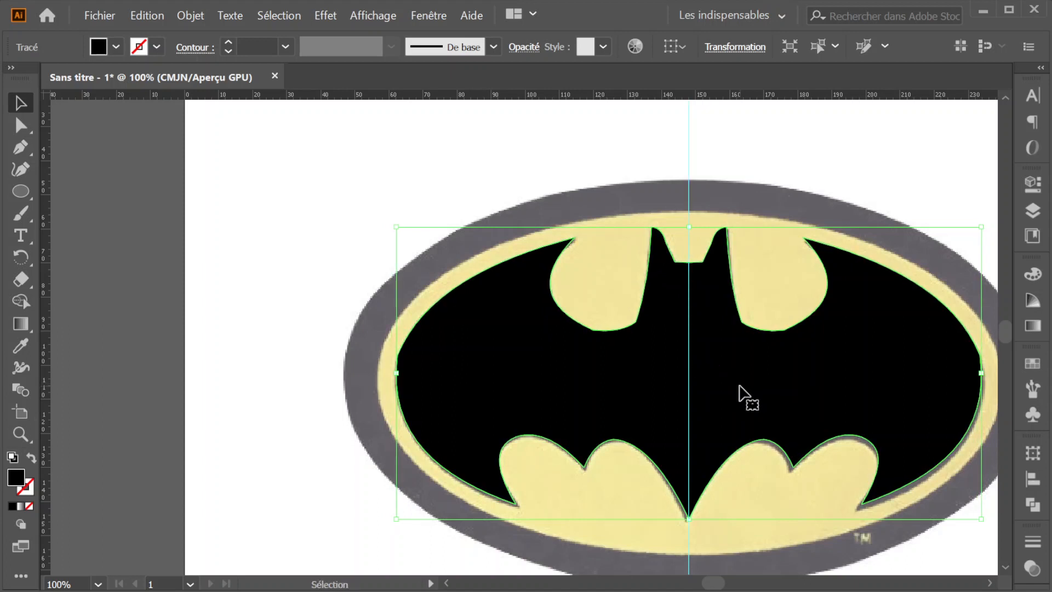
scroll(739, 387, "down", 3)
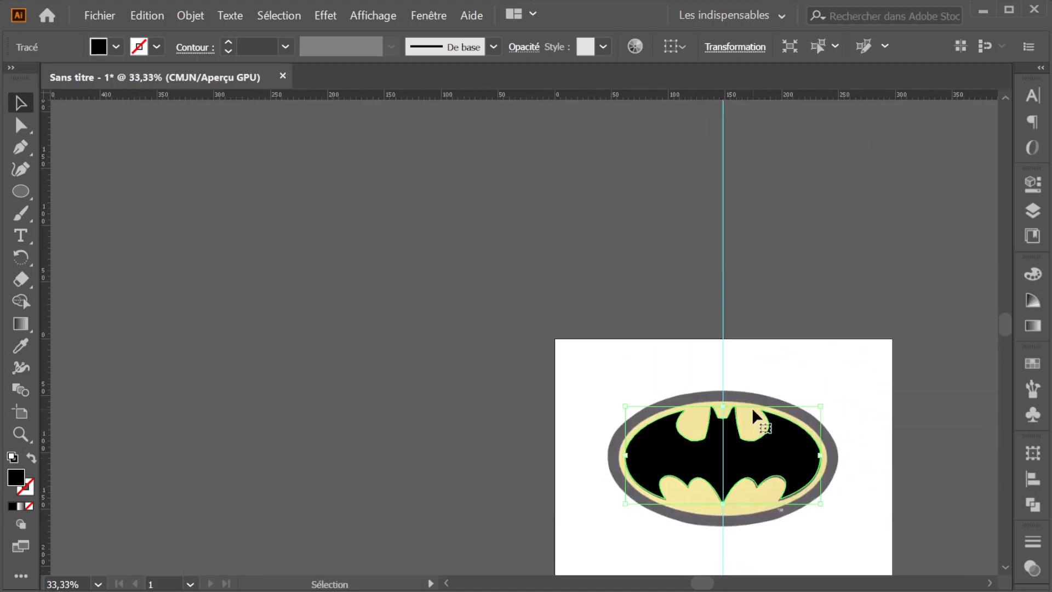
scroll(753, 410, "down", 3)
scroll(752, 414, "up", 3)
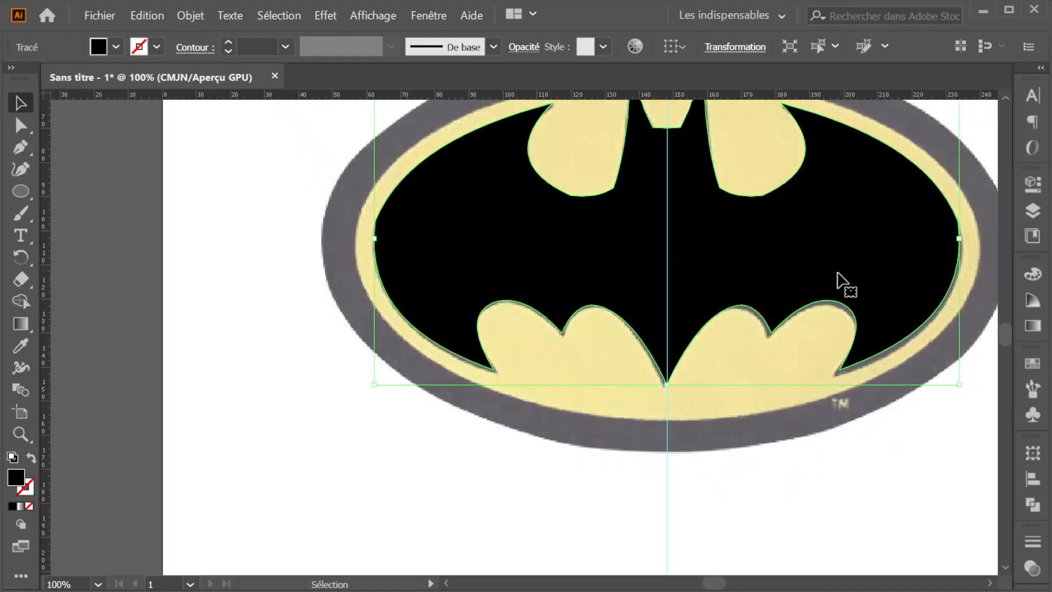
- Expand layer Calque 3, show the ring on Calque 2 and hide the reference on Calque 1, leaving nothing selected
left_click(1033, 210)
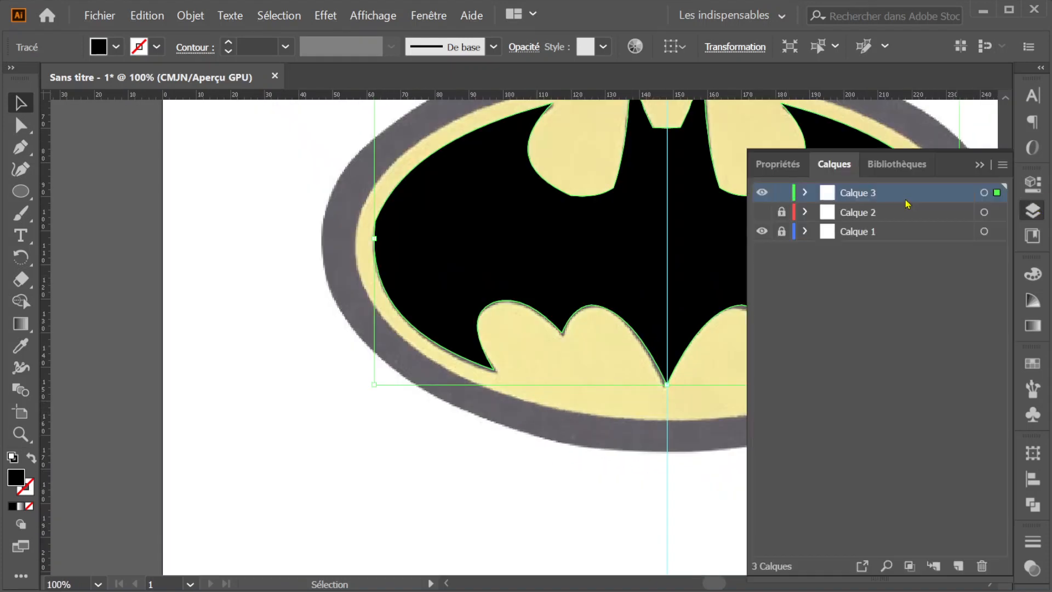
left_click(805, 192)
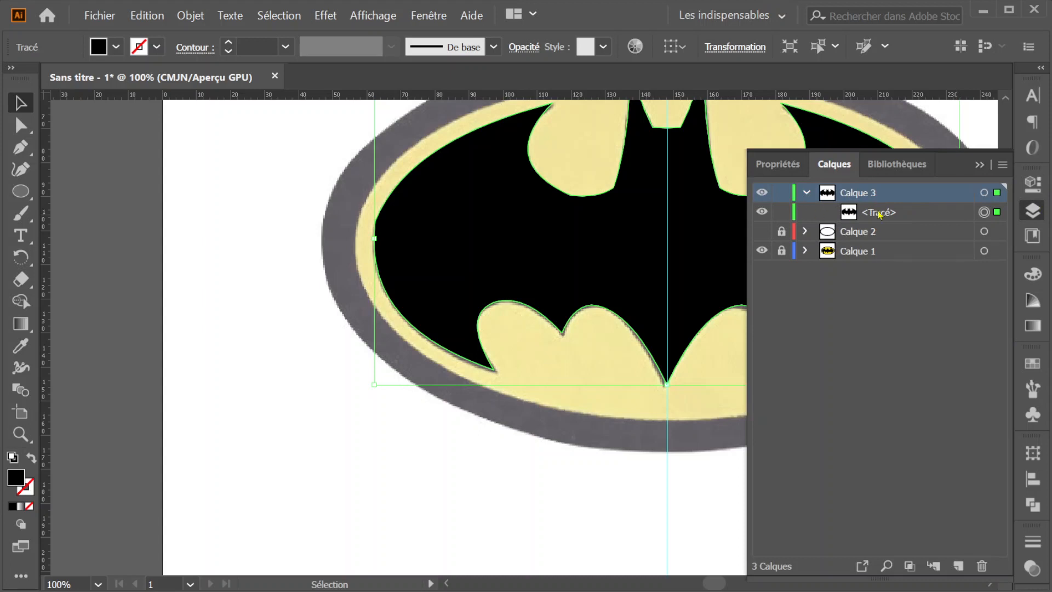
left_click(979, 164)
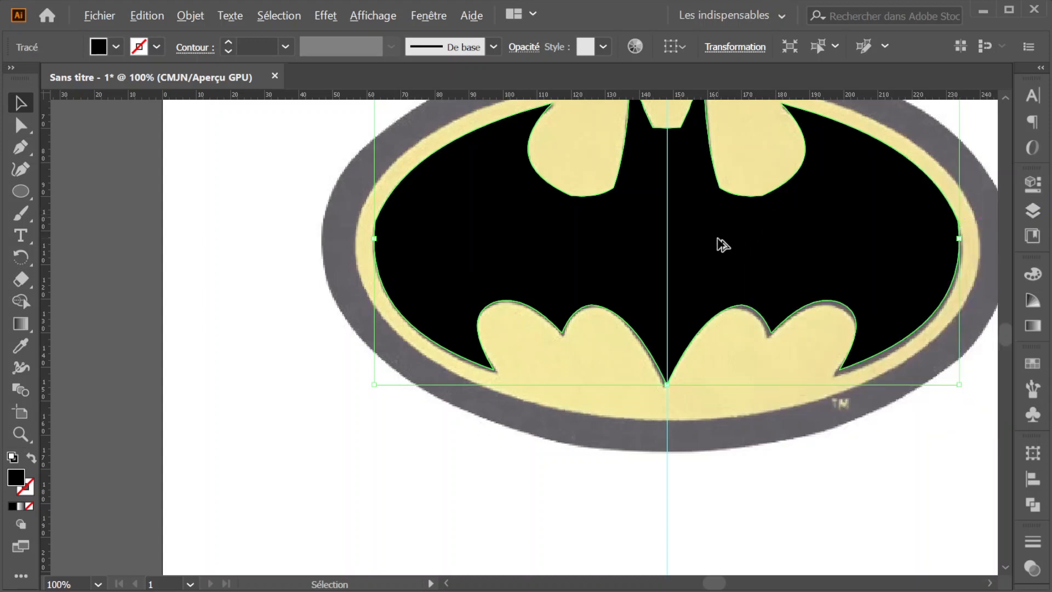
scroll(718, 241, "down", 1)
left_click(1033, 211)
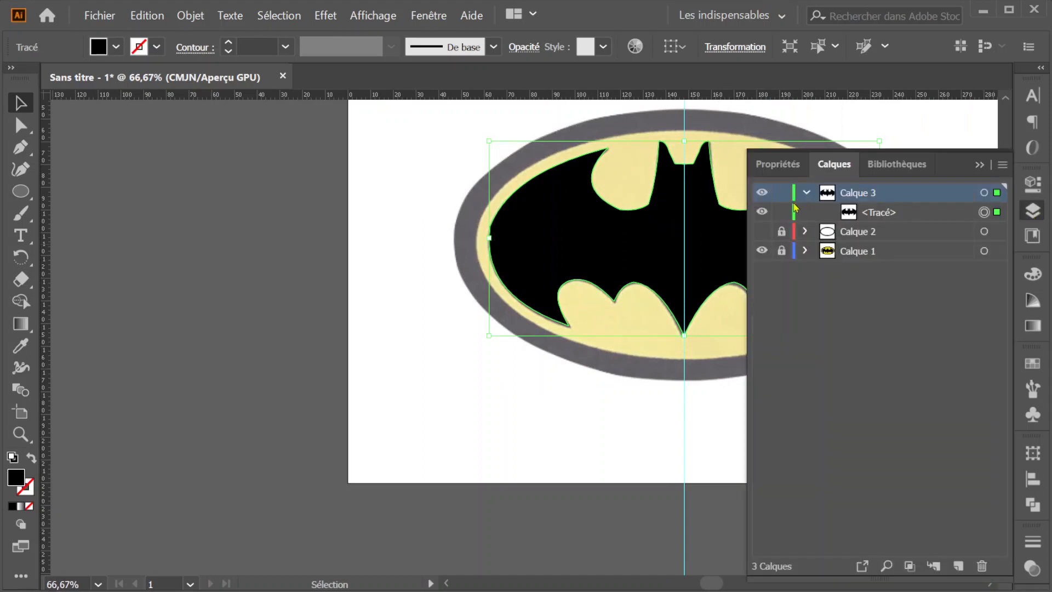
left_click(763, 232)
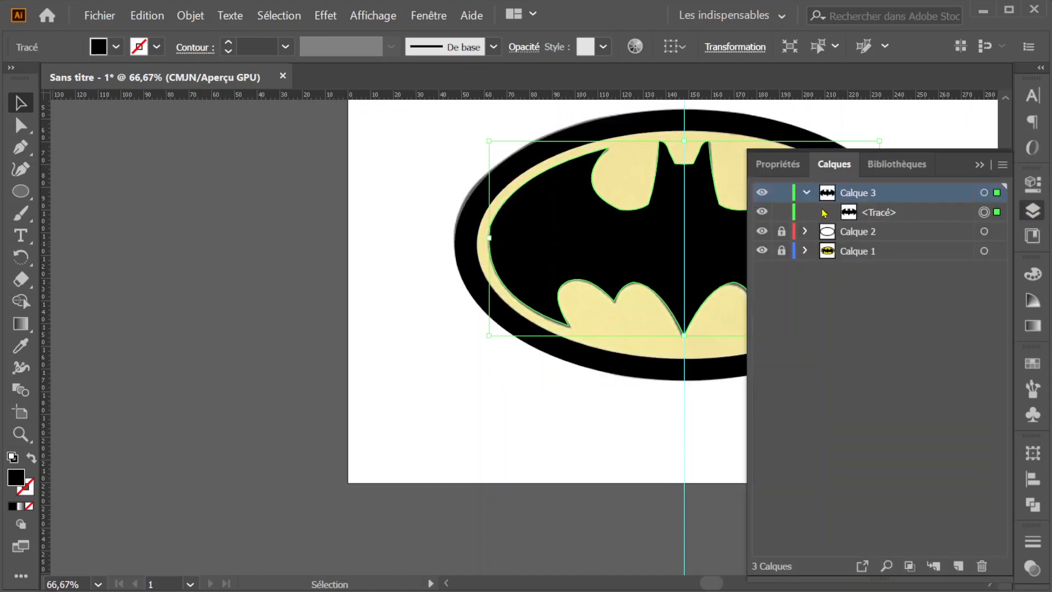
left_click(762, 250)
left_click(977, 166)
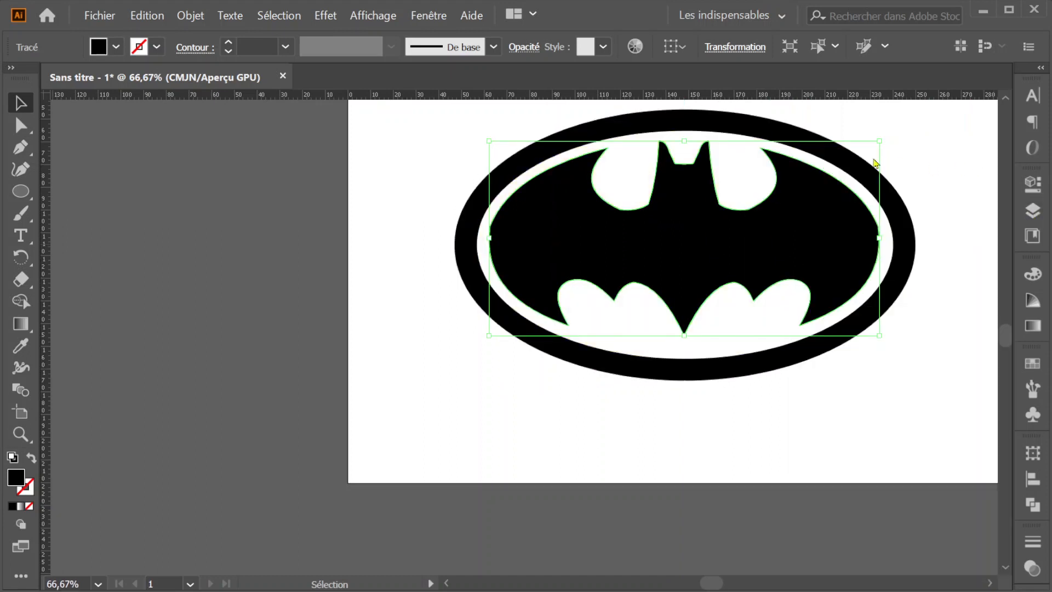
left_click(451, 155)
left_click_drag(774, 189, 586, 298)
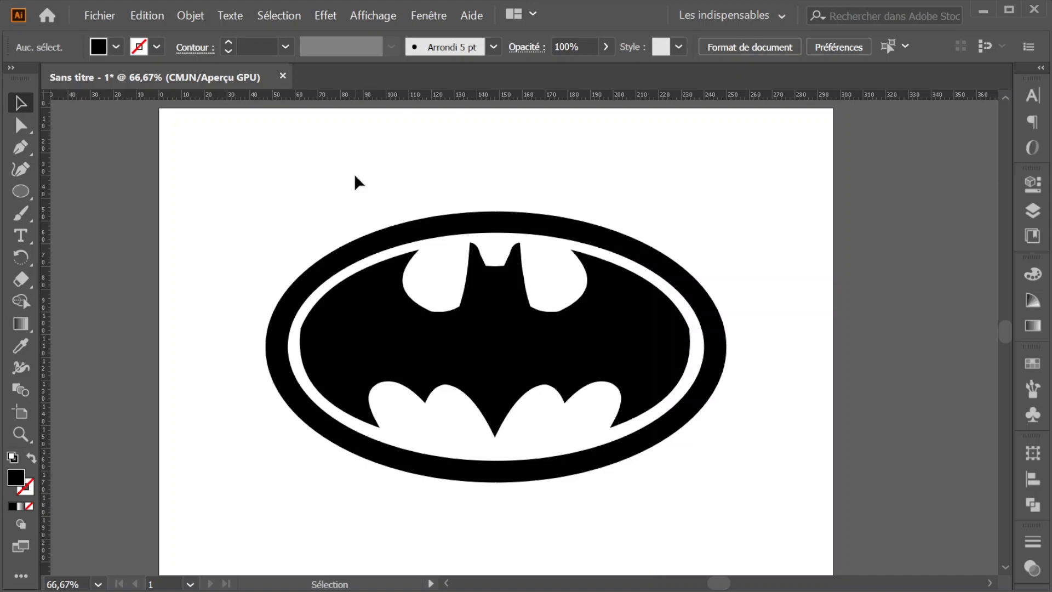
left_click(94, 16)
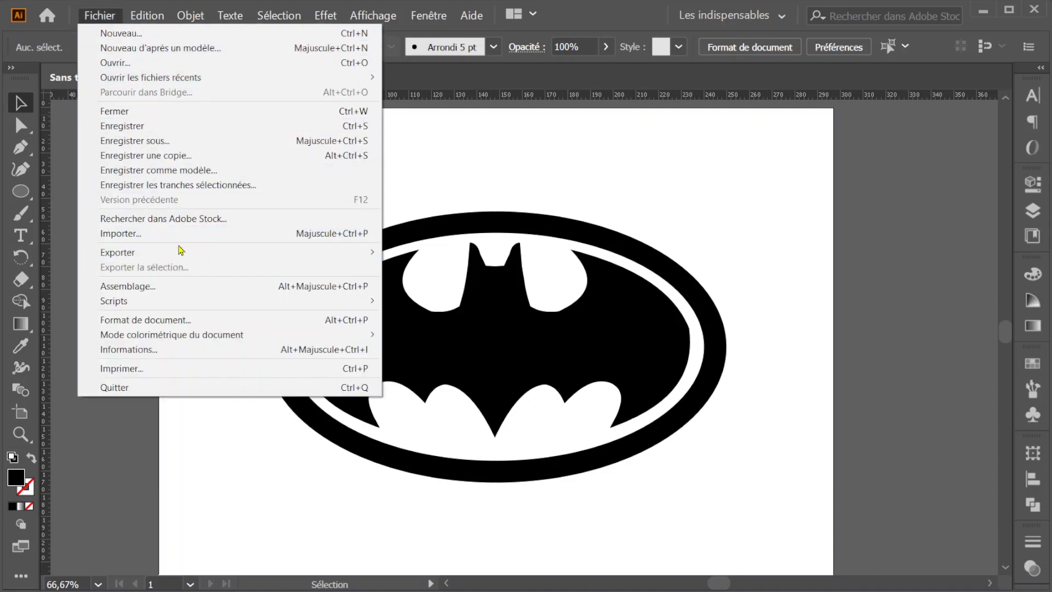
mouse_move(242, 253)
left_click(499, 265)
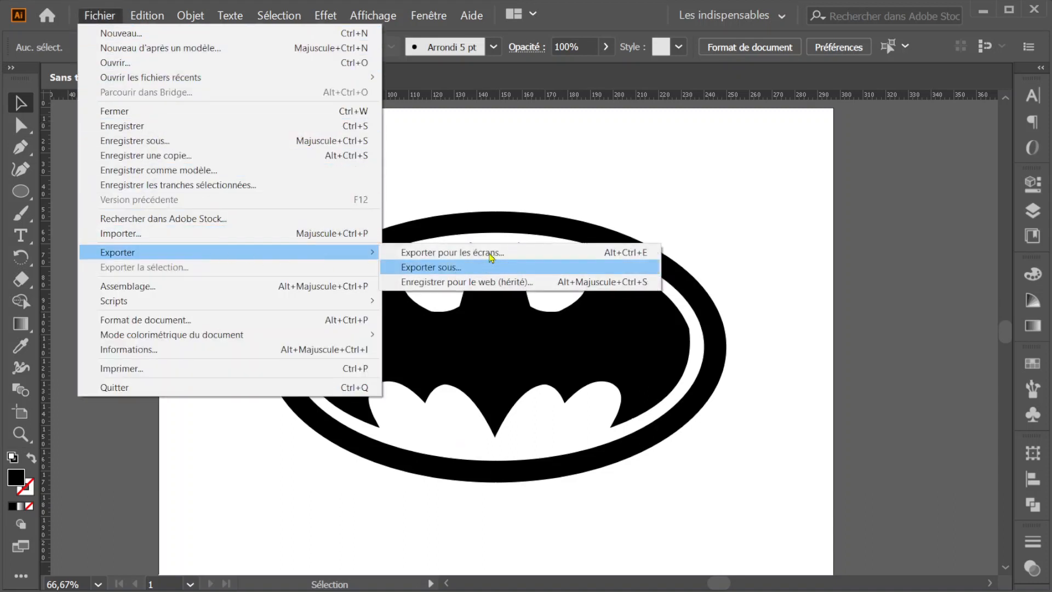
left_click(1033, 210)
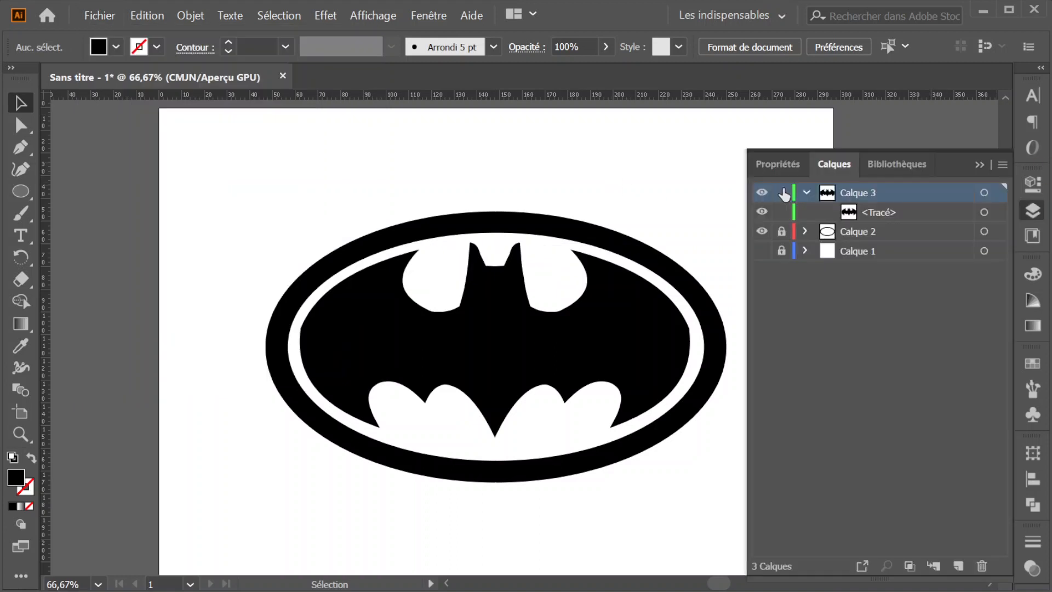
left_click(99, 16)
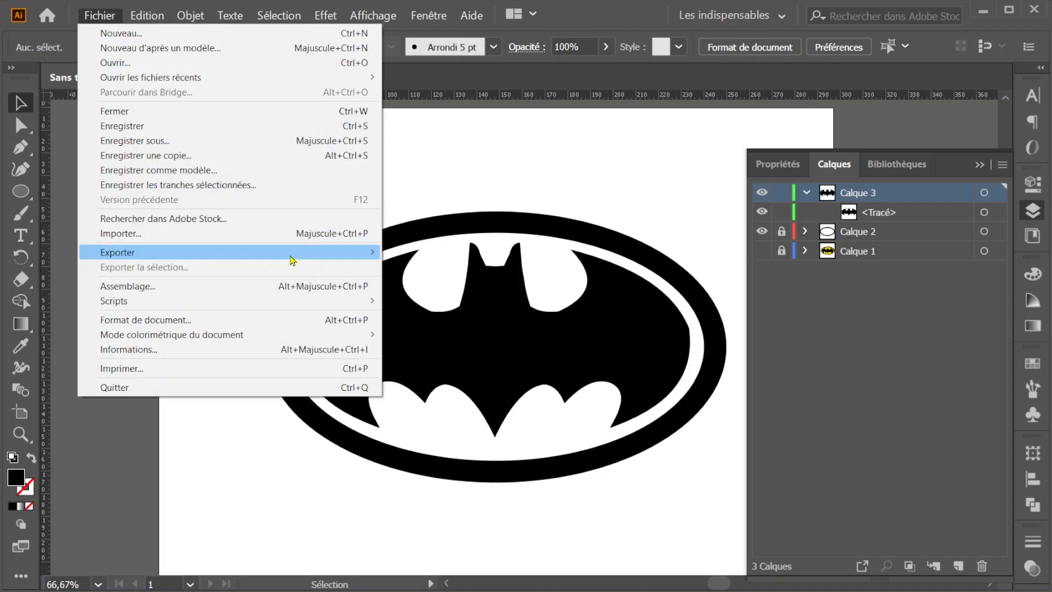
mouse_move(297, 258)
left_click(445, 267)
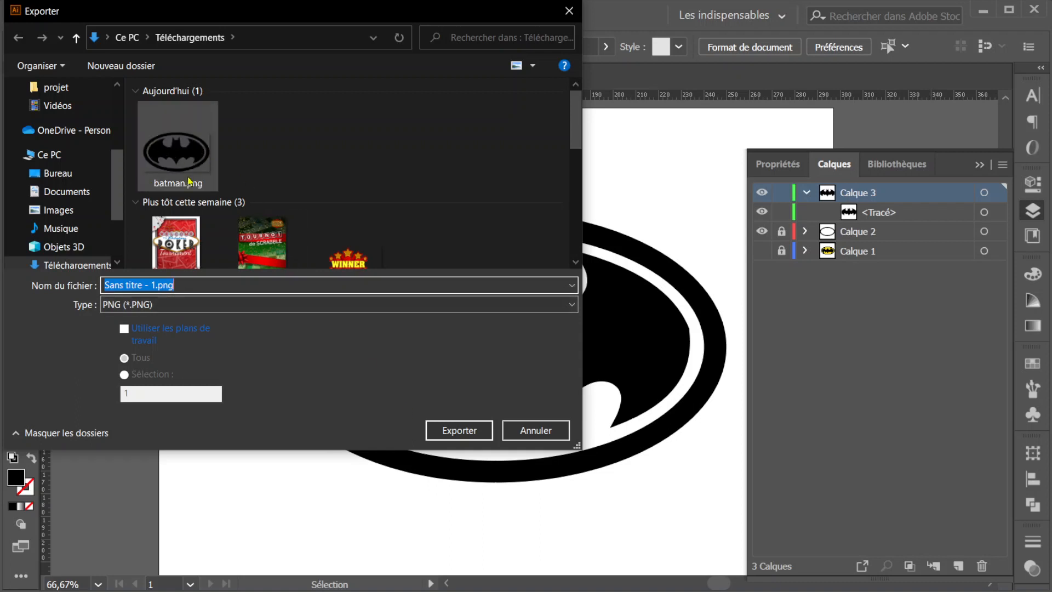
left_click(535, 431)
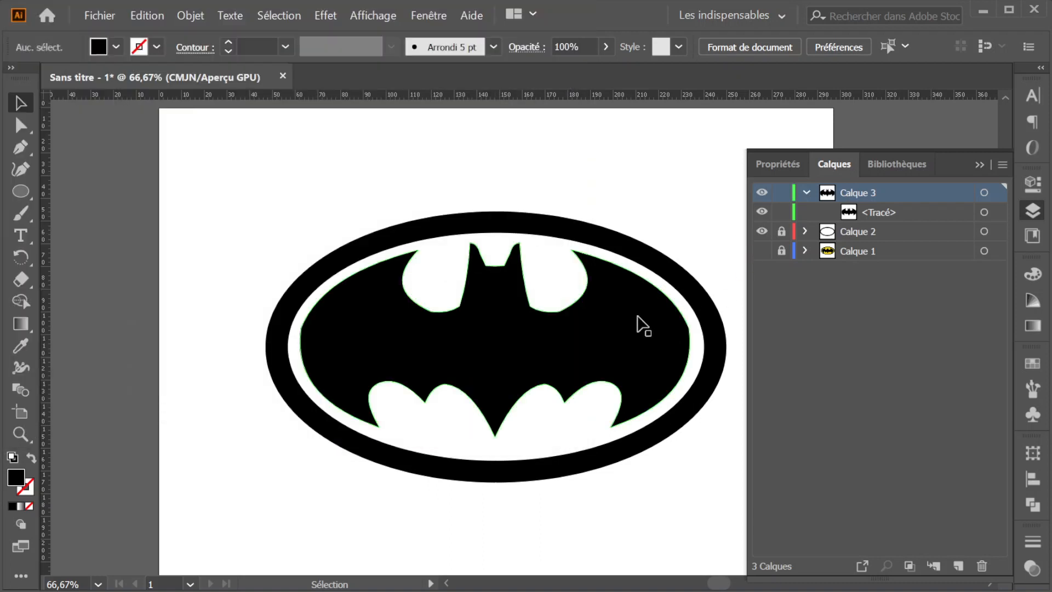
left_click(980, 164)
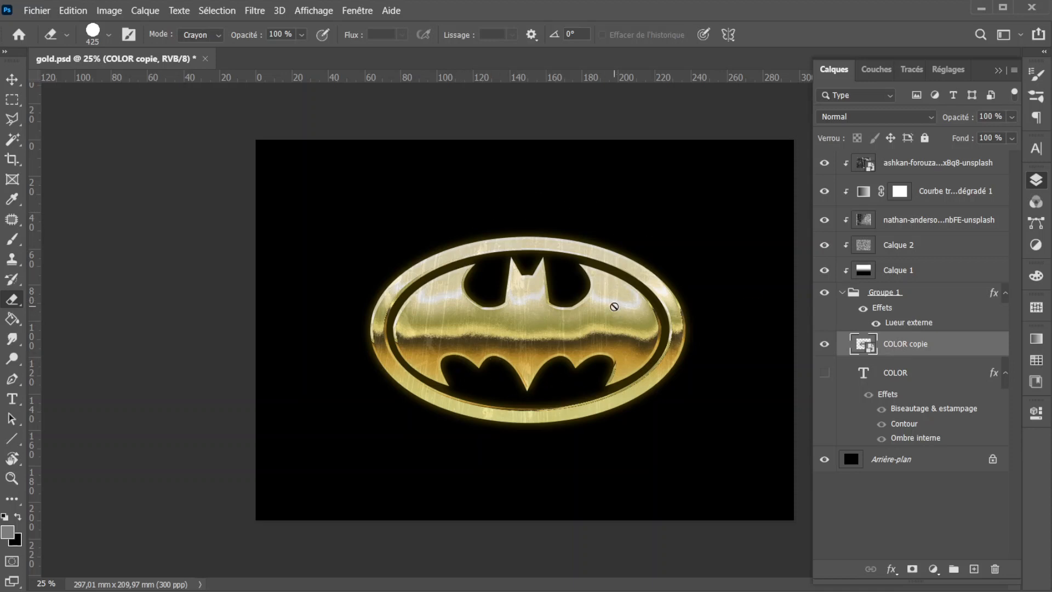
scroll(614, 306, "up", 4)
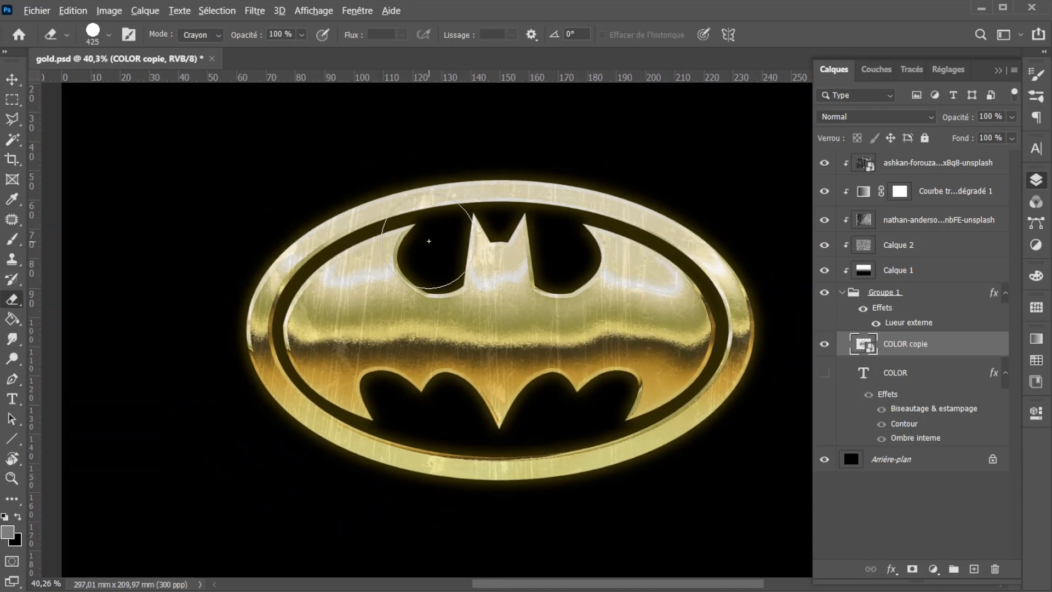
scroll(429, 244, "down", 3)
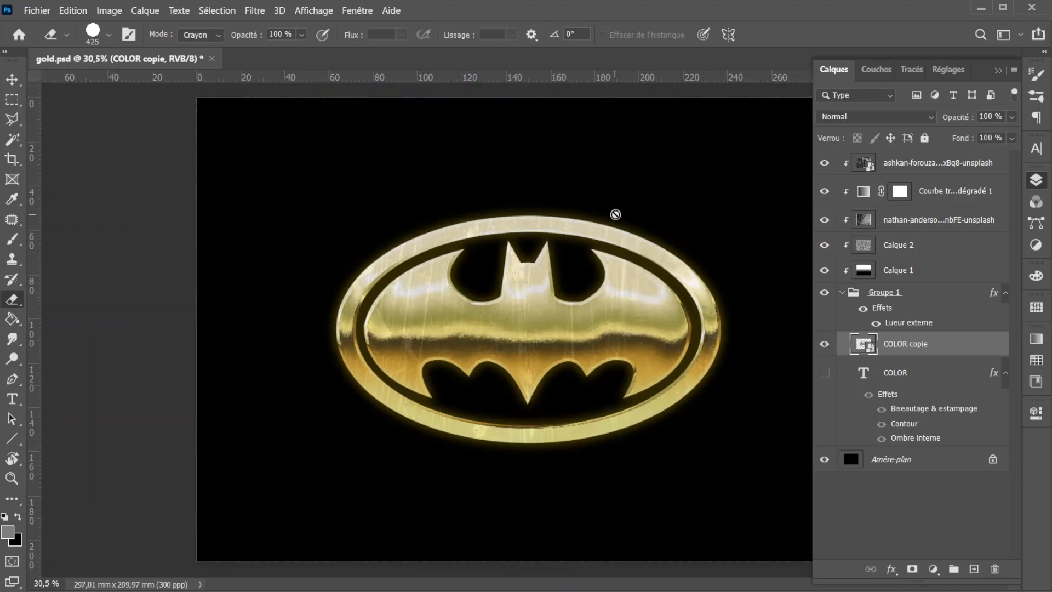